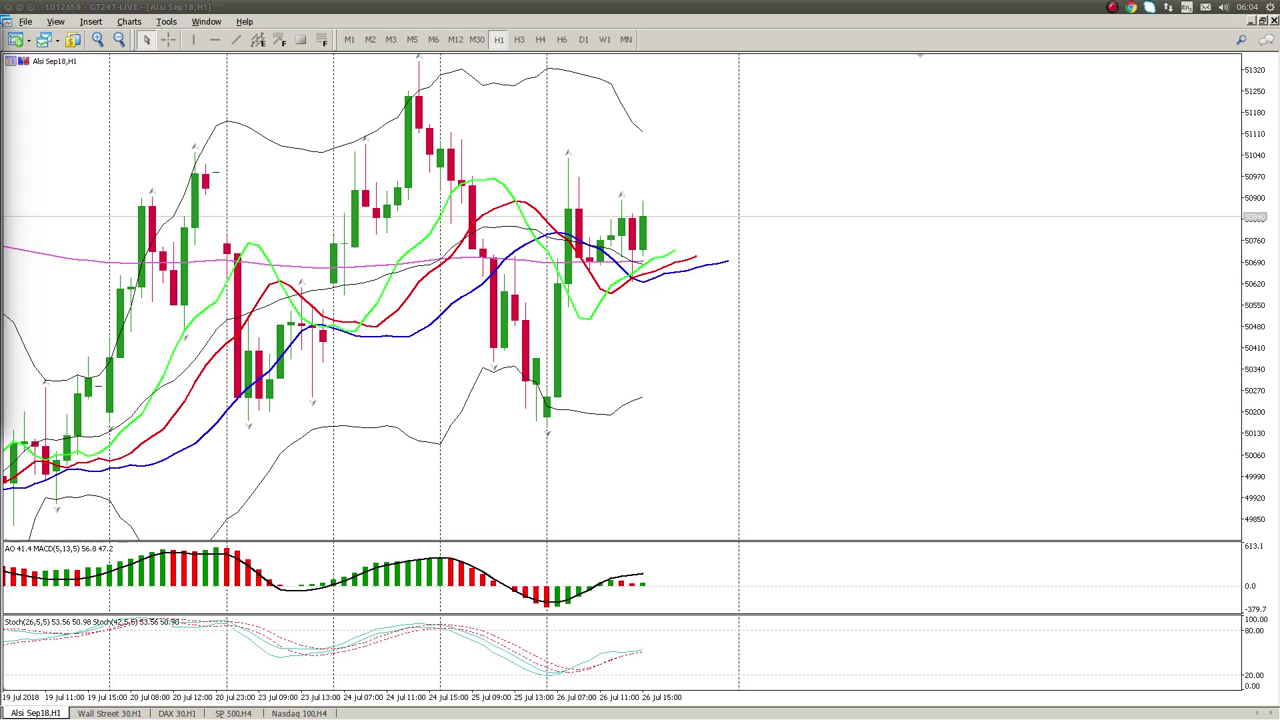
# Switch the Alsi Sep18 chart to the daily timeframe and place a horizontal line at about 50,990, level with the purple moving average.
pyautogui.click(408, 400)
pyautogui.scroll(3, 412, 415)
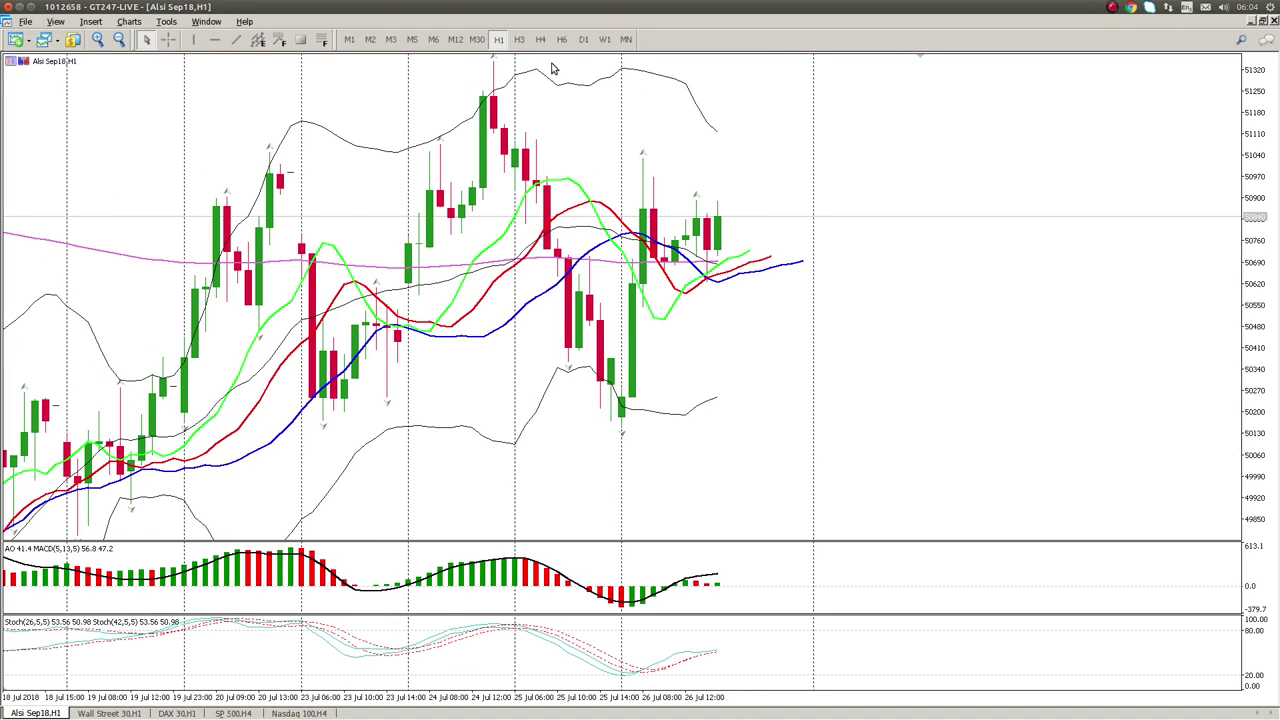
pyautogui.click(584, 39)
pyautogui.moveTo(376, 346); pyautogui.dragTo(509, 414)
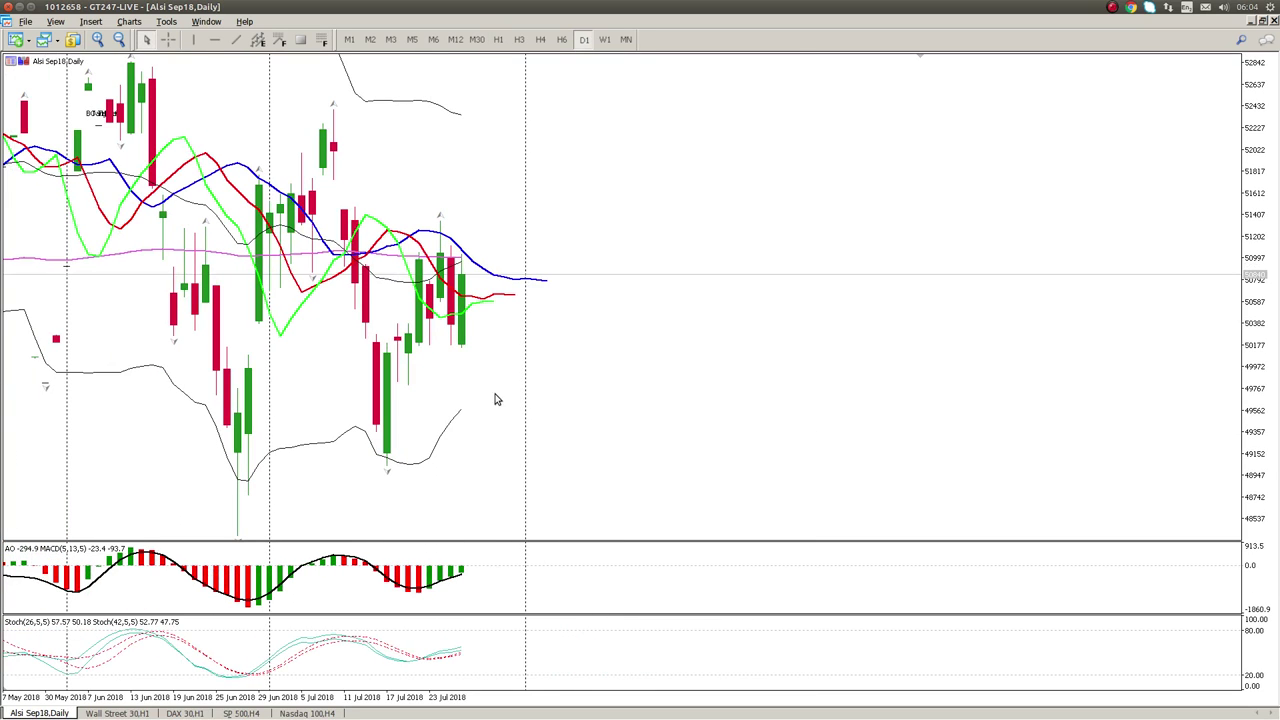
pyautogui.click(215, 39)
pyautogui.click(411, 264)
pyautogui.moveTo(411, 264); pyautogui.dragTo(424, 260)
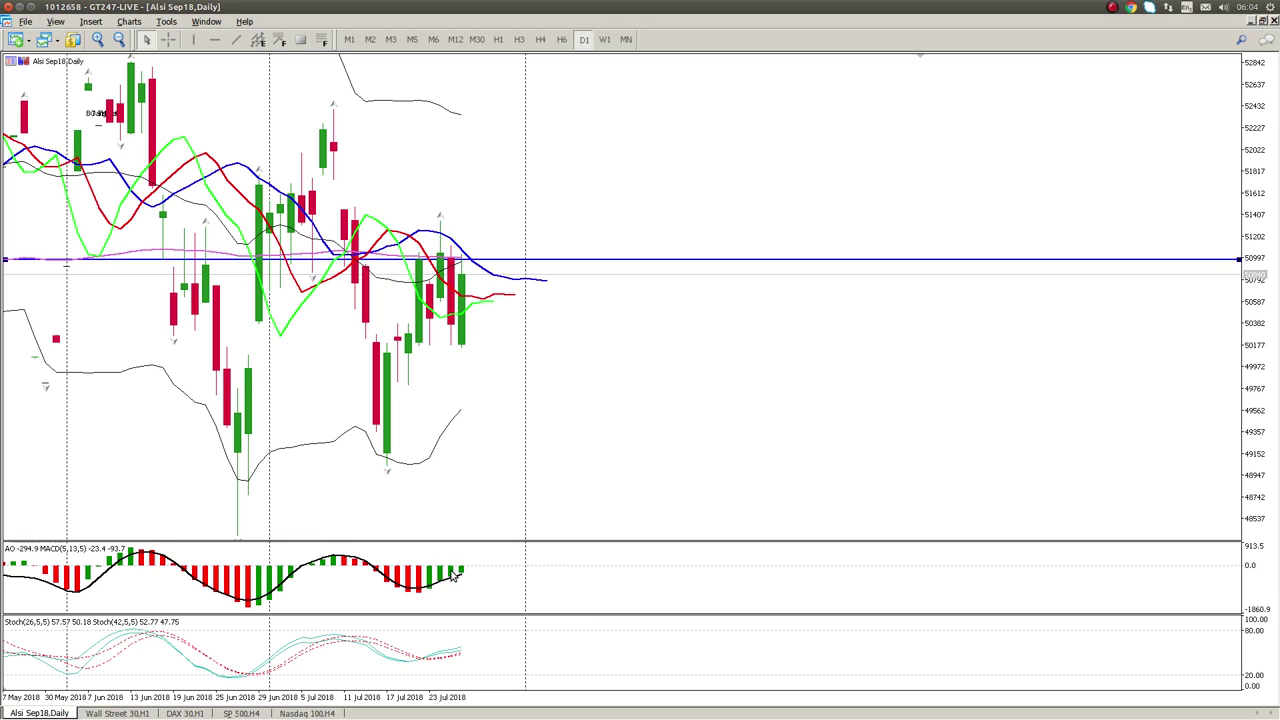
# Switch the chart to M30 and draw a Fibonacci retracement from about 50,400 down to the 25 July low at about 50,170.
pyautogui.moveTo(453, 575)
pyautogui.click(498, 39)
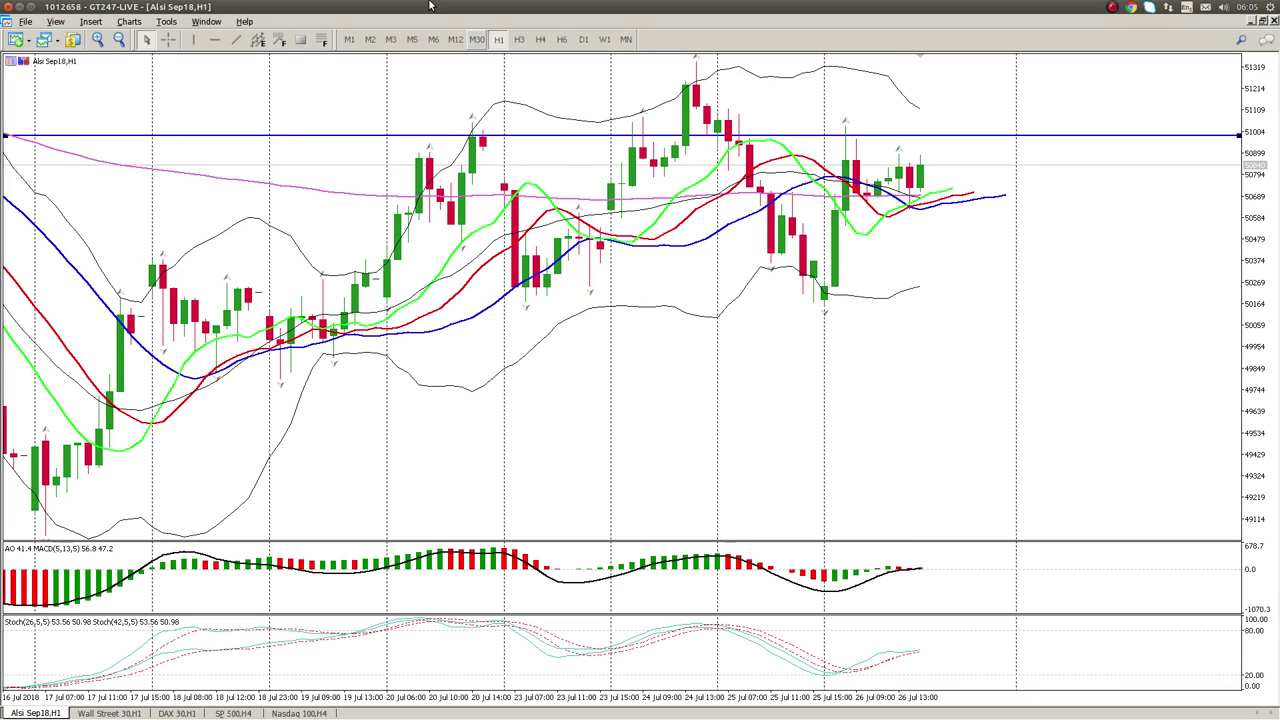
pyautogui.click(477, 39)
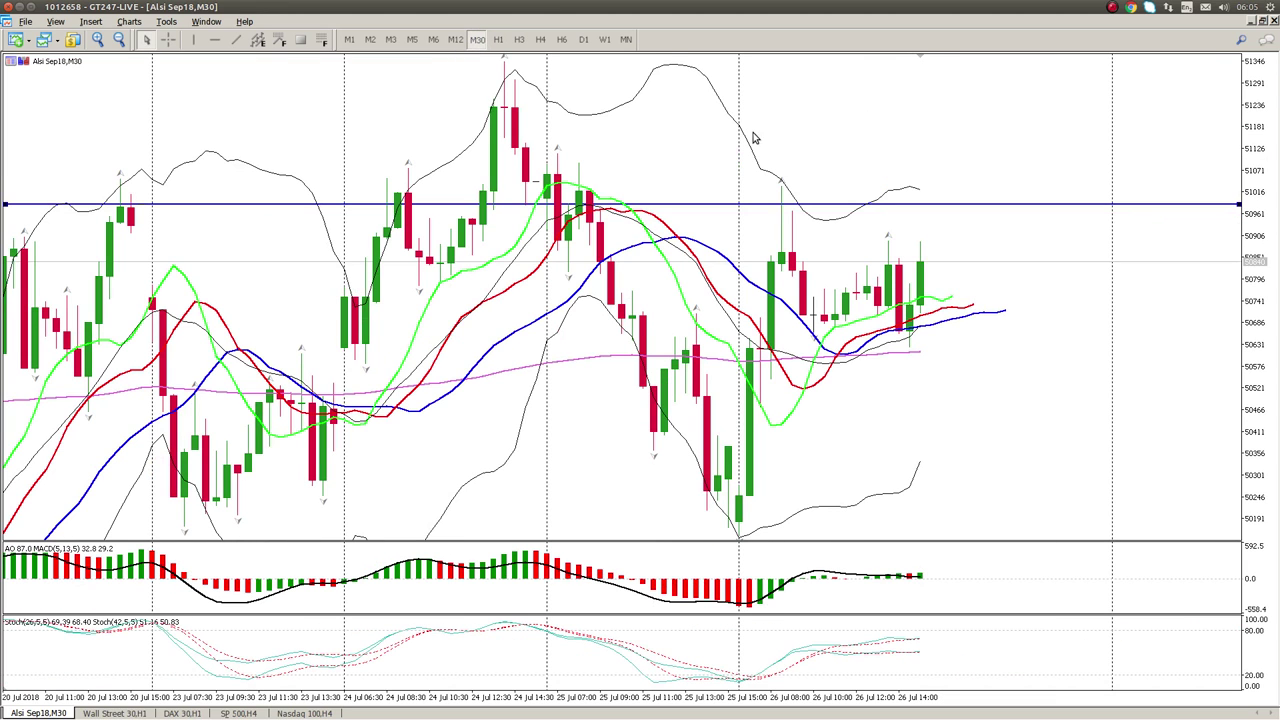
pyautogui.click(321, 40)
pyautogui.moveTo(715, 431); pyautogui.dragTo(1062, 530)
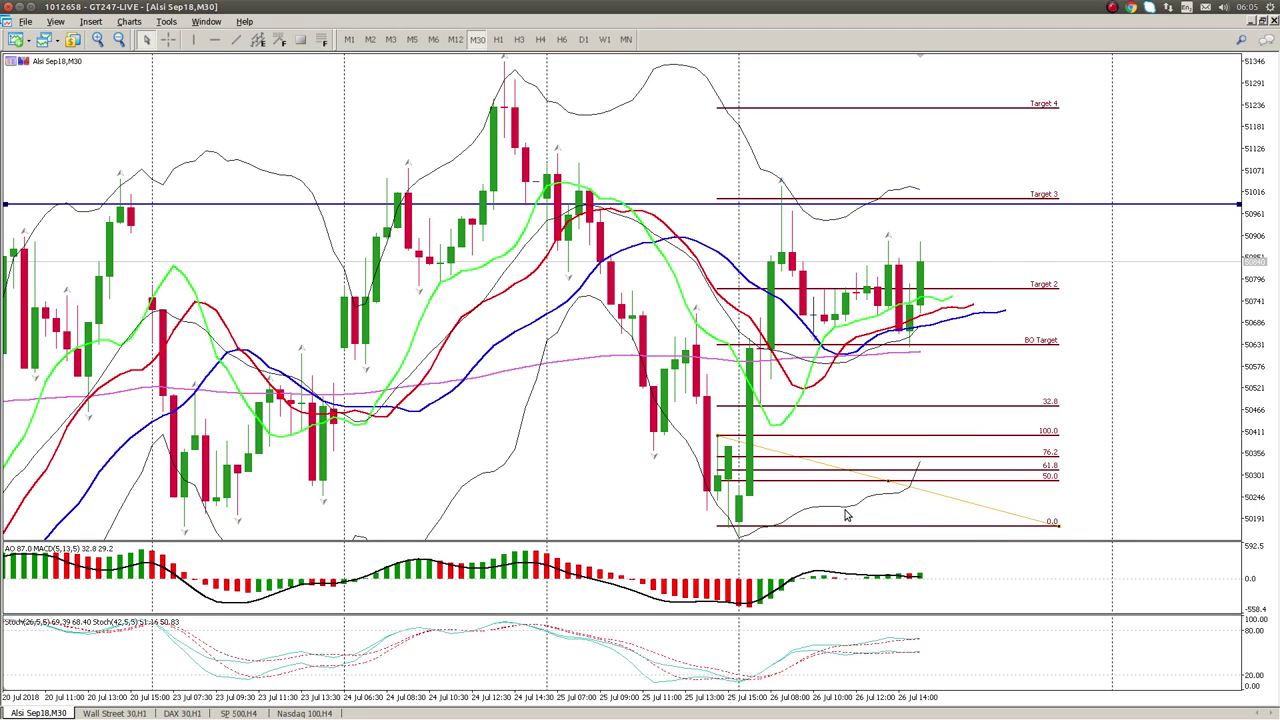
pyautogui.moveTo(1266, 198); pyautogui.dragTo(1258, 254)
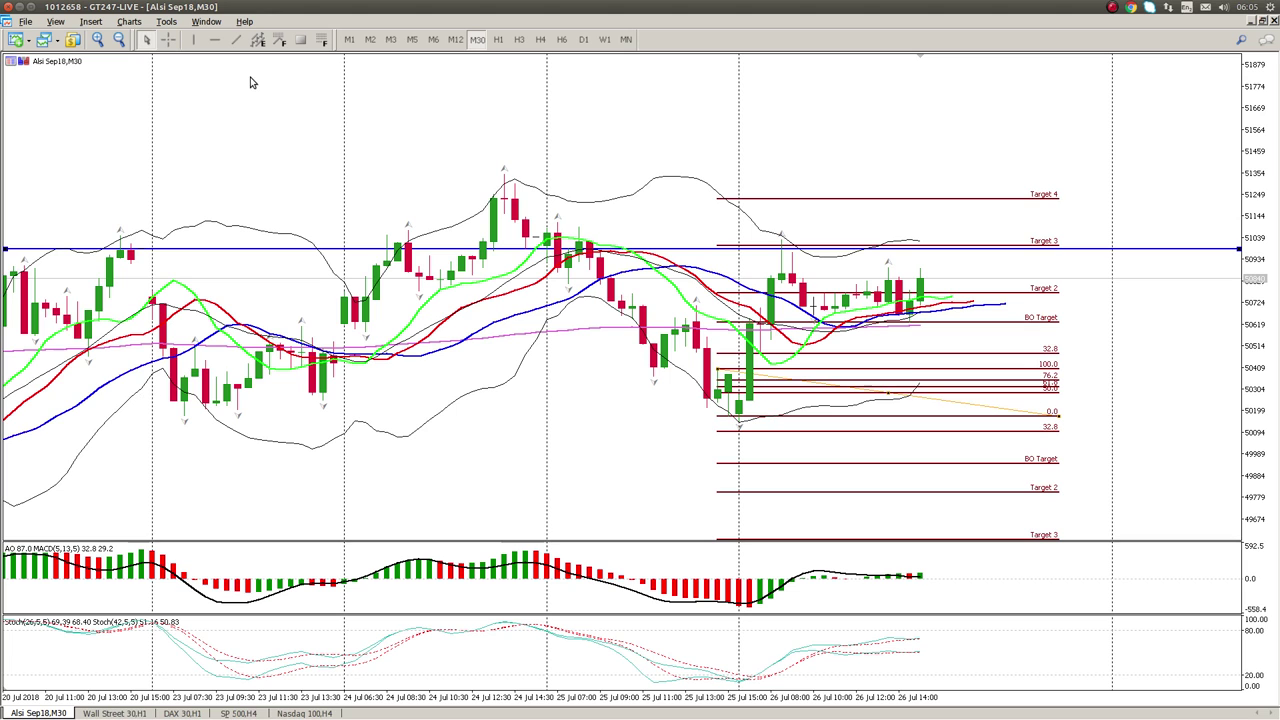
# Place a horizontal line at the Fibonacci 0.0 level, at about 50,170, and compare it with the earlier swing lows.
pyautogui.click(214, 39)
pyautogui.click(390, 416)
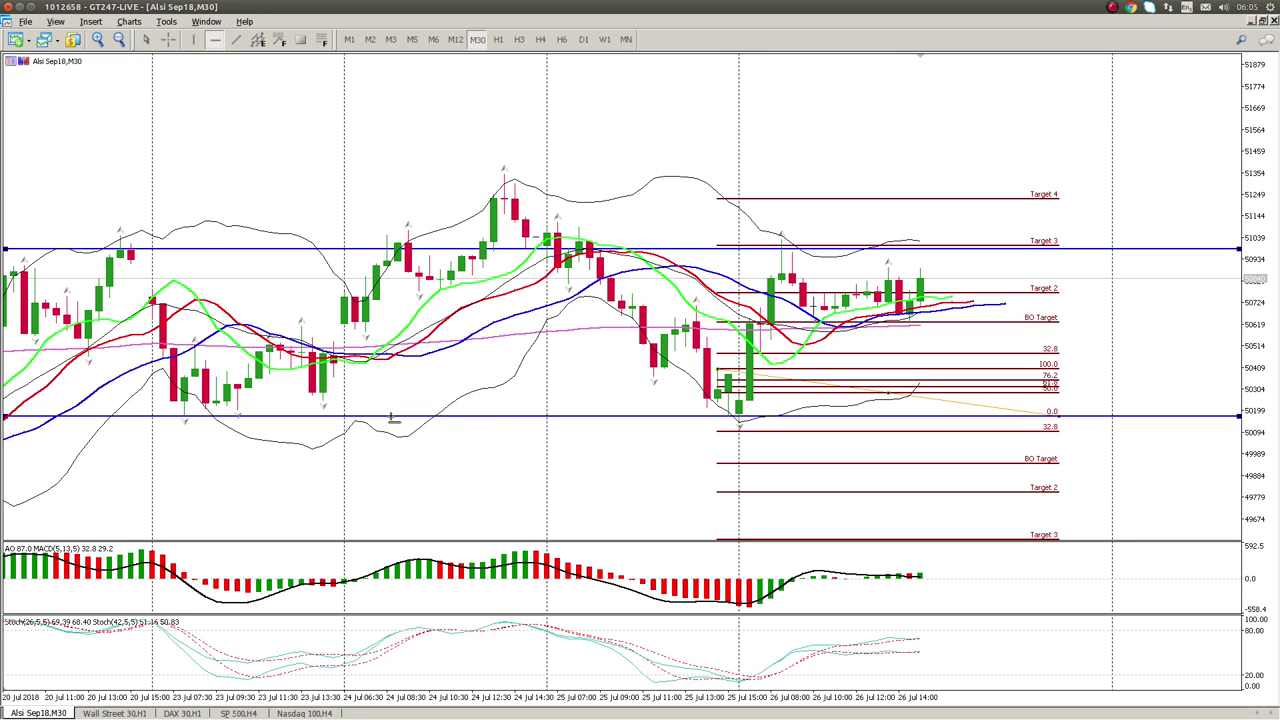
pyautogui.hscroll(-5, 390, 420)
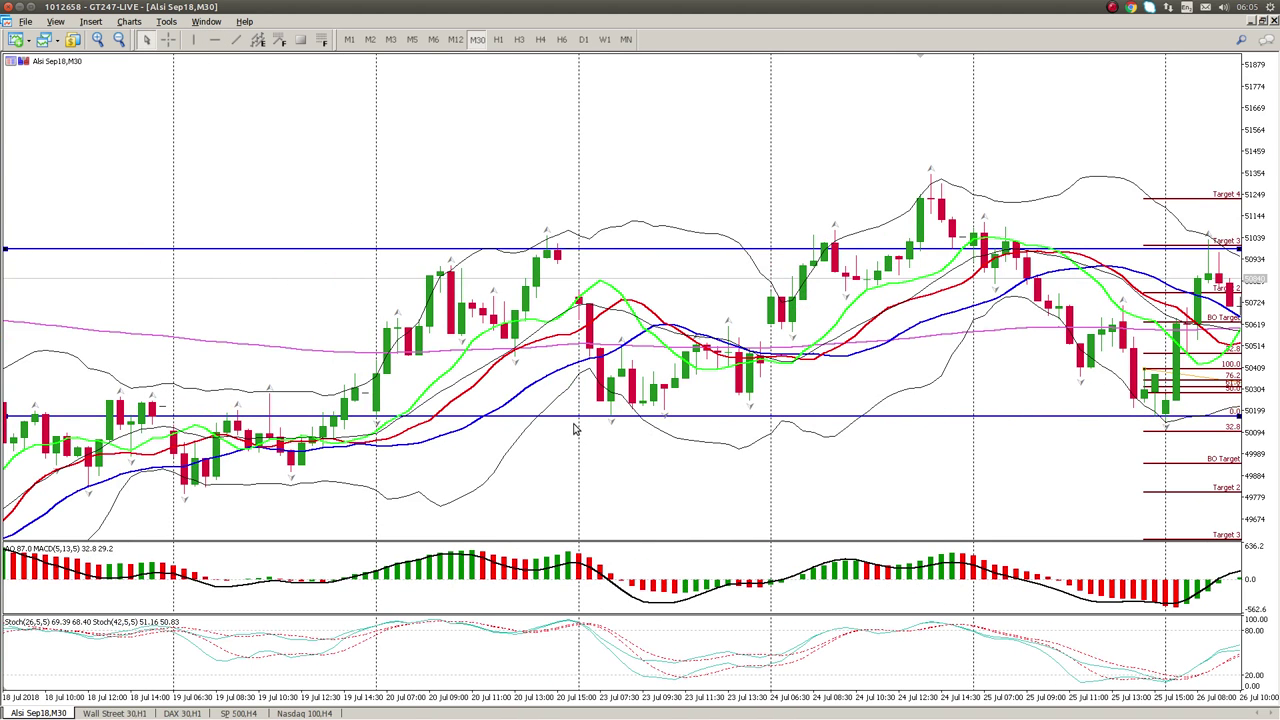
pyautogui.hscroll(5, 575, 428)
pyautogui.hscroll(1, 670, 420)
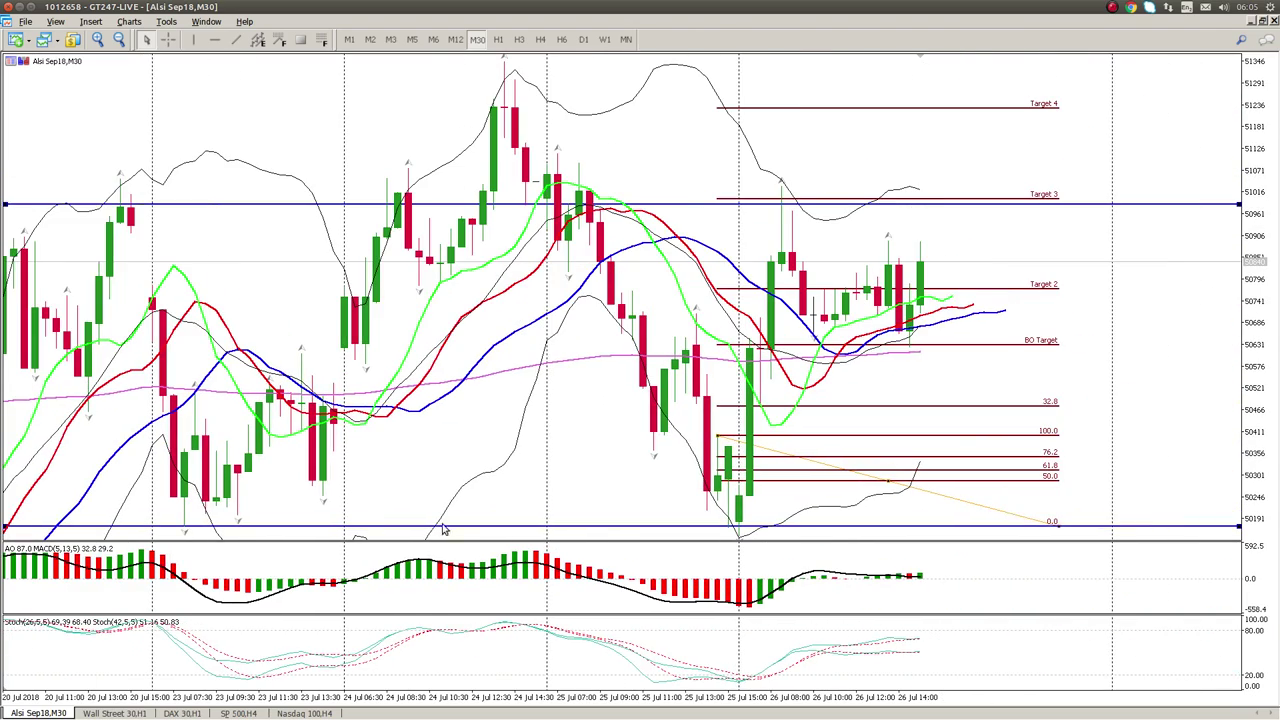
pyautogui.moveTo(1252, 152); pyautogui.dragTo(1258, 185)
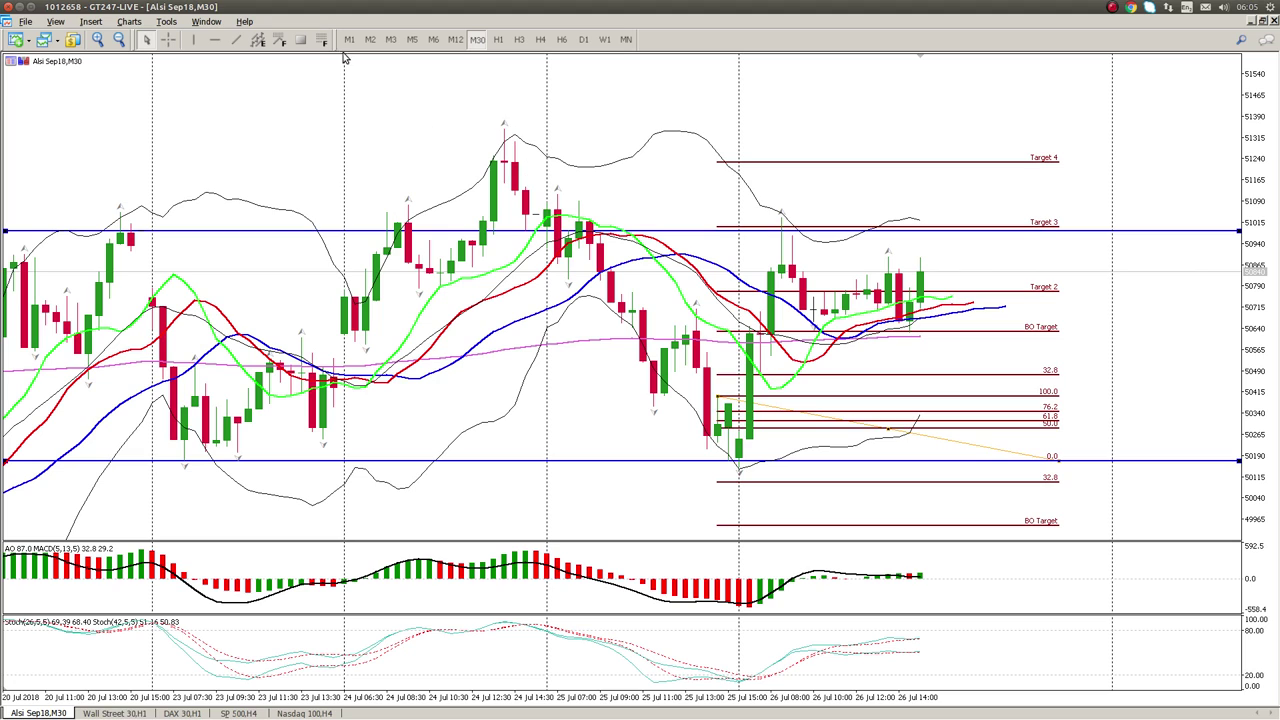
# Draw a trend line from the 24 July high down past the 25 July decline, and delete it again.
pyautogui.click(236, 39)
pyautogui.moveTo(507, 137); pyautogui.dragTo(857, 467)
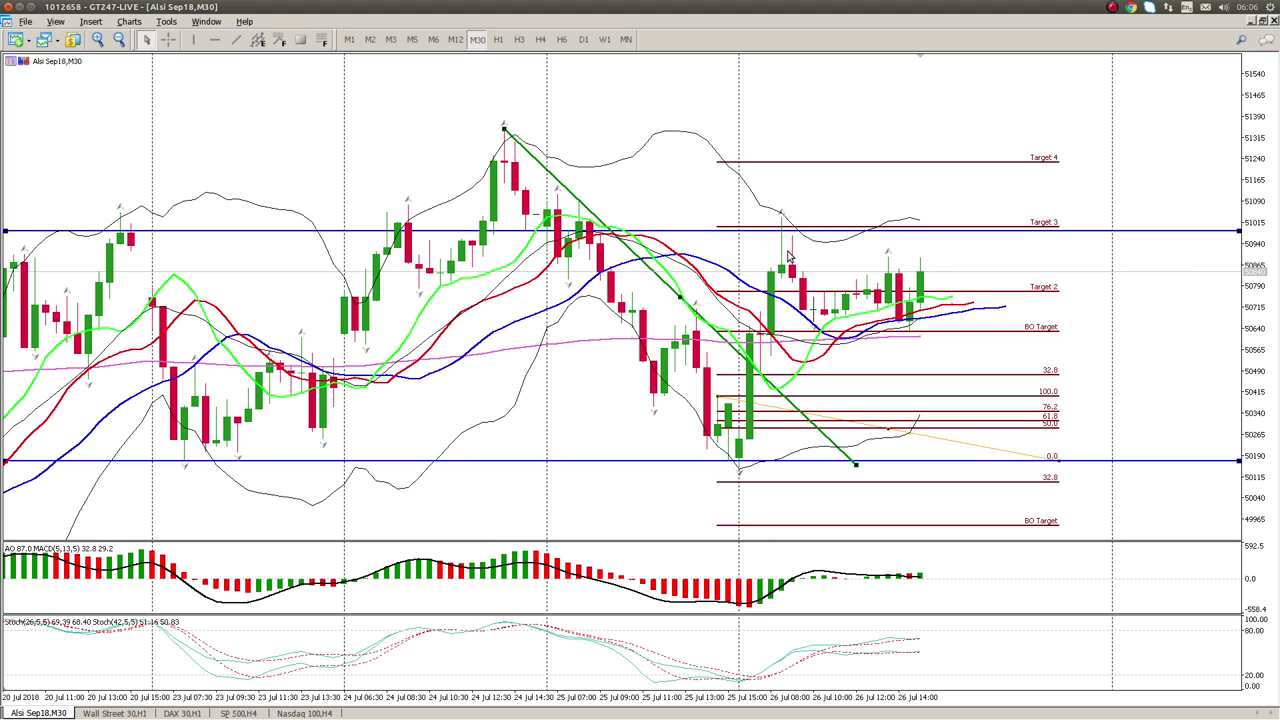
pyautogui.rightClick(688, 305)
pyautogui.click(712, 350)
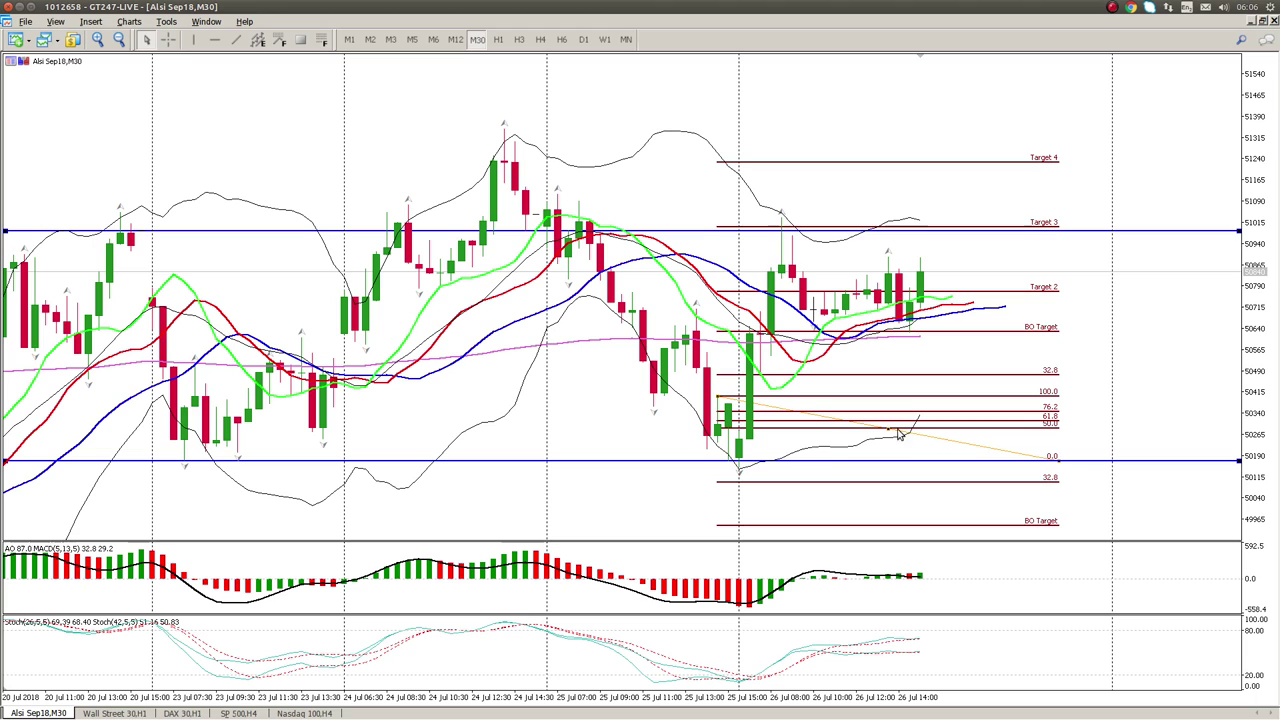
# Move the Fibonacci retracement onto the 26 July range, about 50,900 to 50,625, and add horizontal lines at its 100.0 and 0.0 levels.
pyautogui.moveTo(890, 433); pyautogui.dragTo(1037, 290)
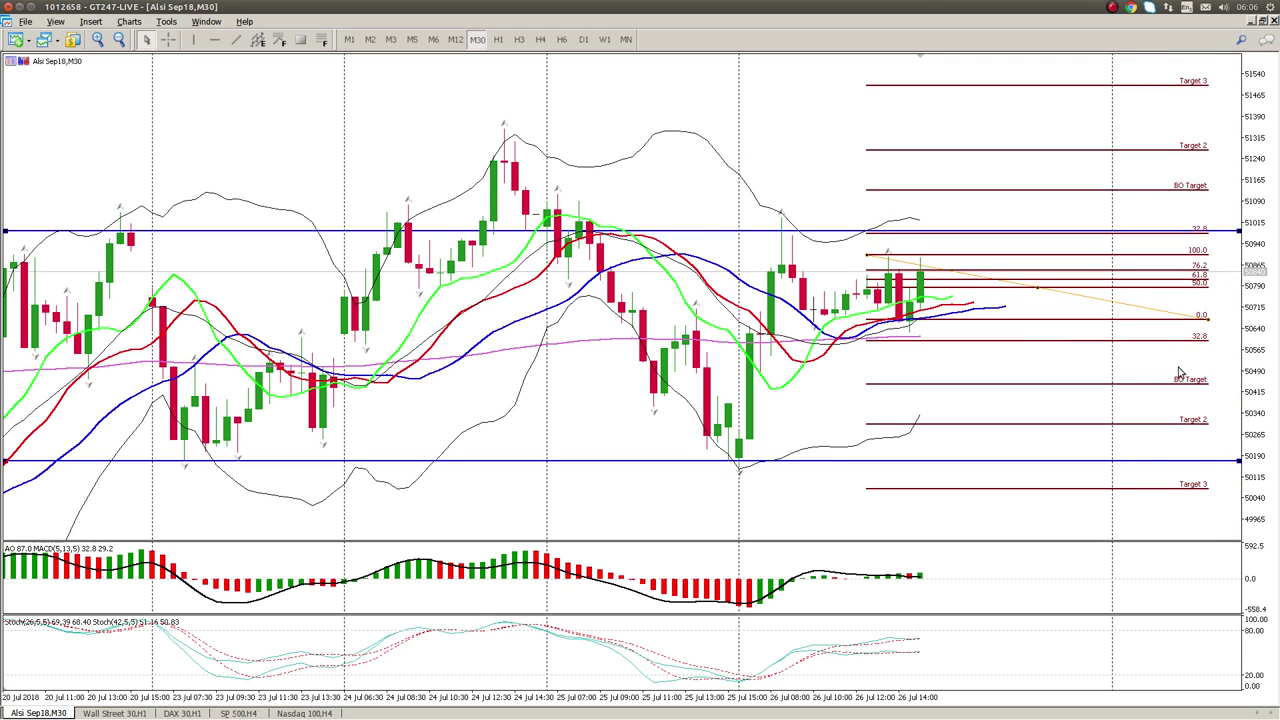
pyautogui.moveTo(1206, 322); pyautogui.dragTo(1216, 332)
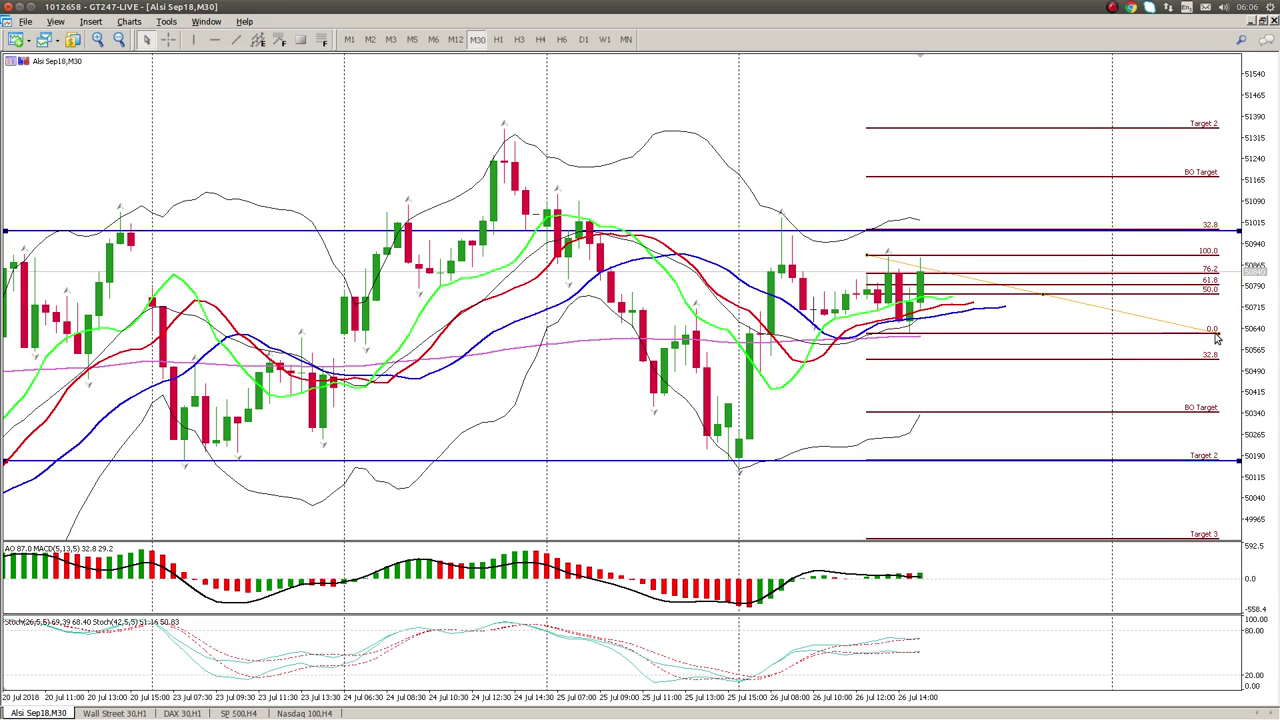
pyautogui.click(214, 39)
pyautogui.click(728, 260)
pyautogui.moveTo(728, 260); pyautogui.dragTo(735, 255)
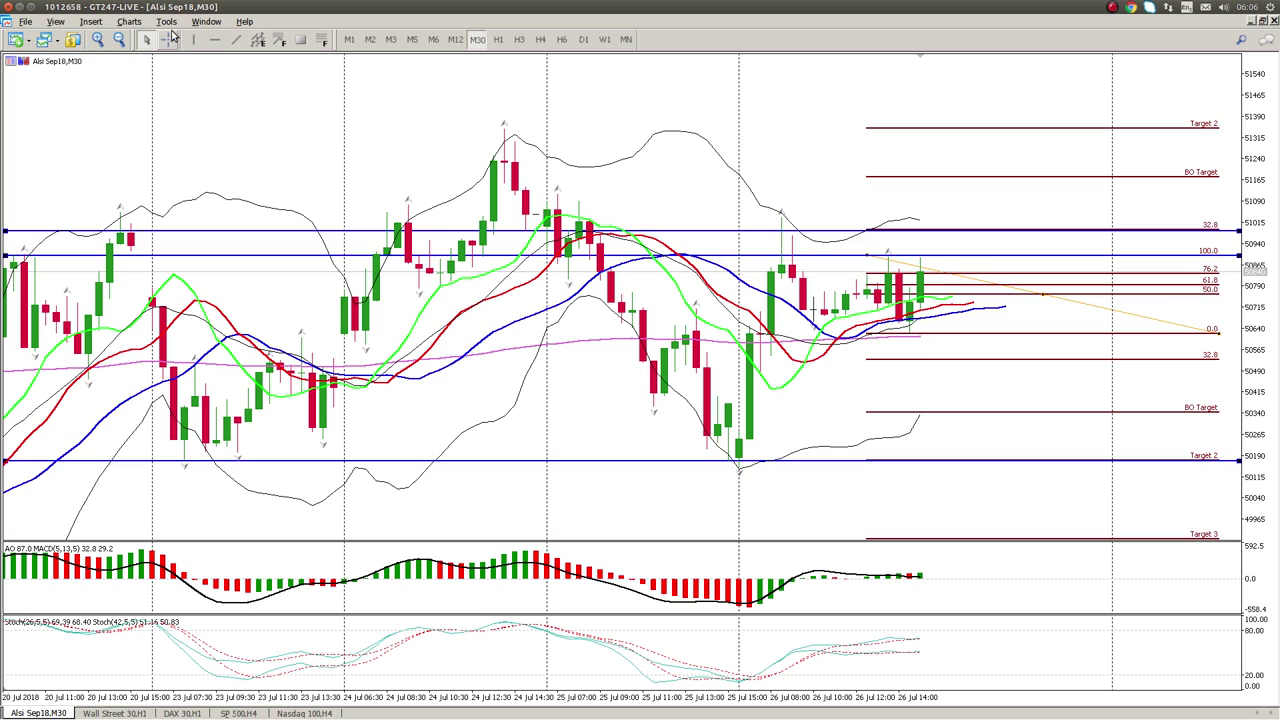
pyautogui.click(214, 39)
pyautogui.click(680, 327)
pyautogui.moveTo(680, 327); pyautogui.dragTo(684, 338)
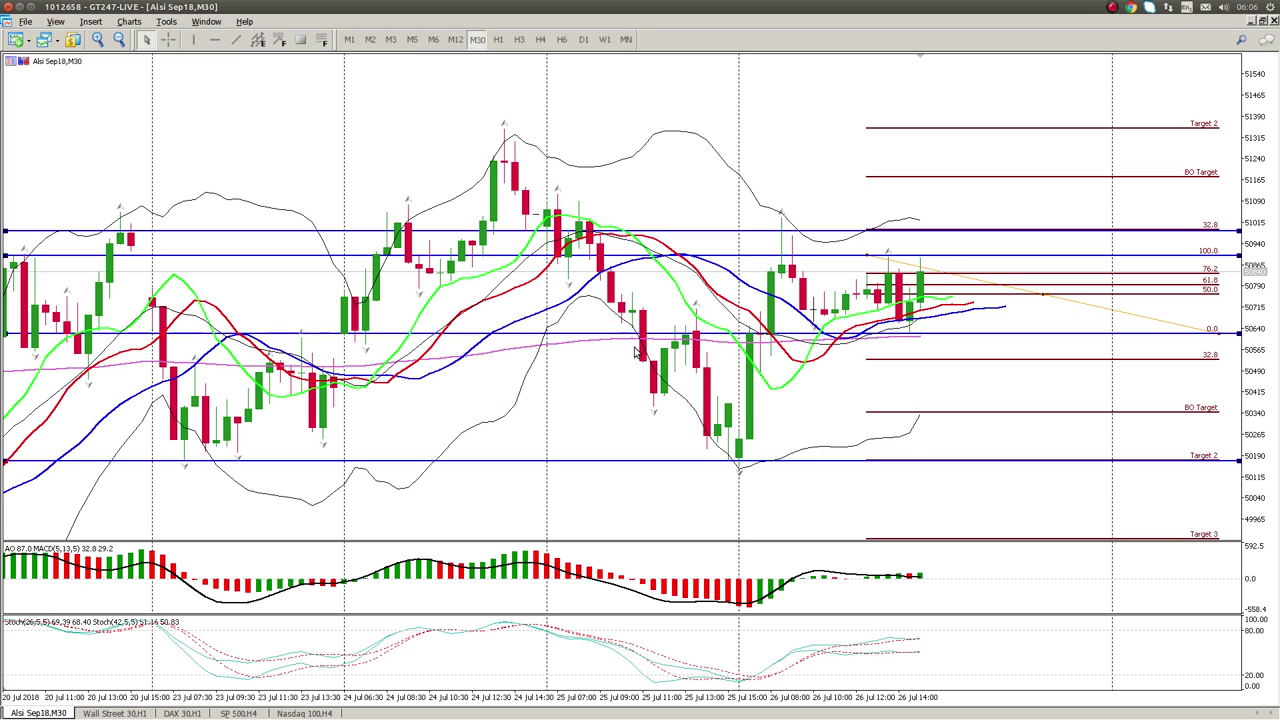
# Add horizontal lines at the lower BO Target, about 50,340, the upper BO Target, about 51,175, and the upper Target 2, about 51,350.
pyautogui.click(214, 39)
pyautogui.moveTo(795, 438); pyautogui.dragTo(812, 412)
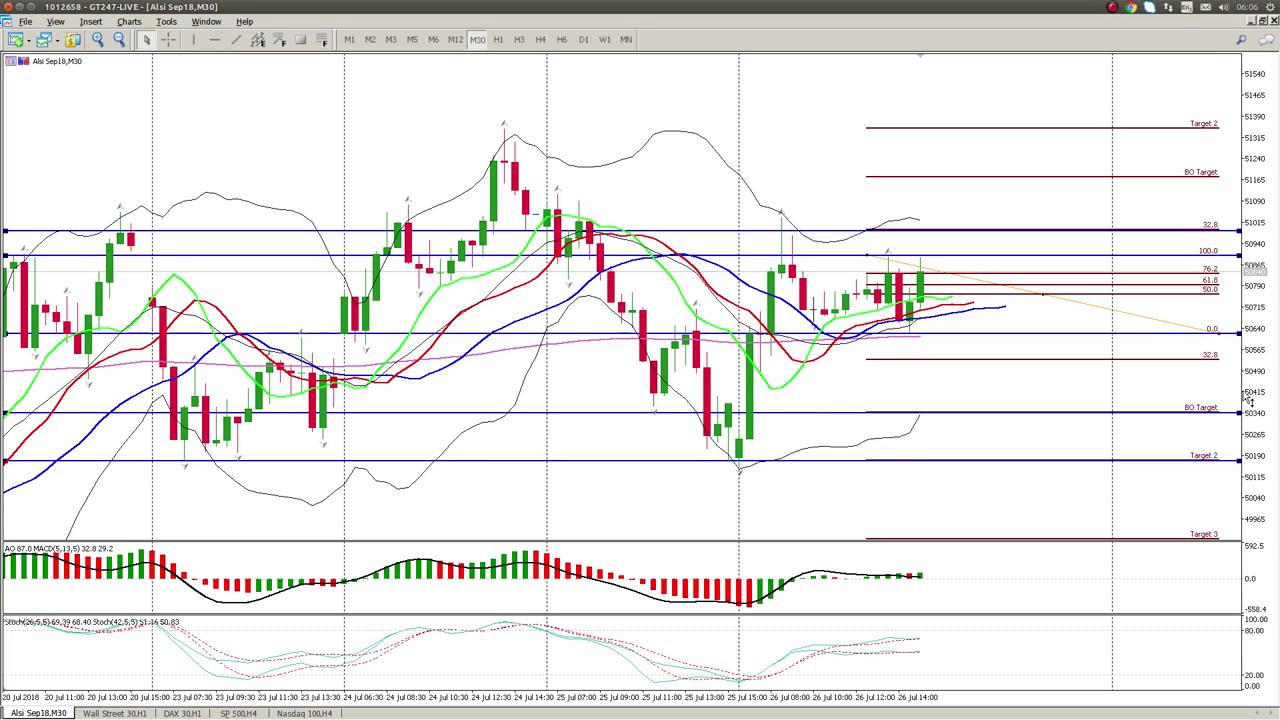
pyautogui.click(214, 40)
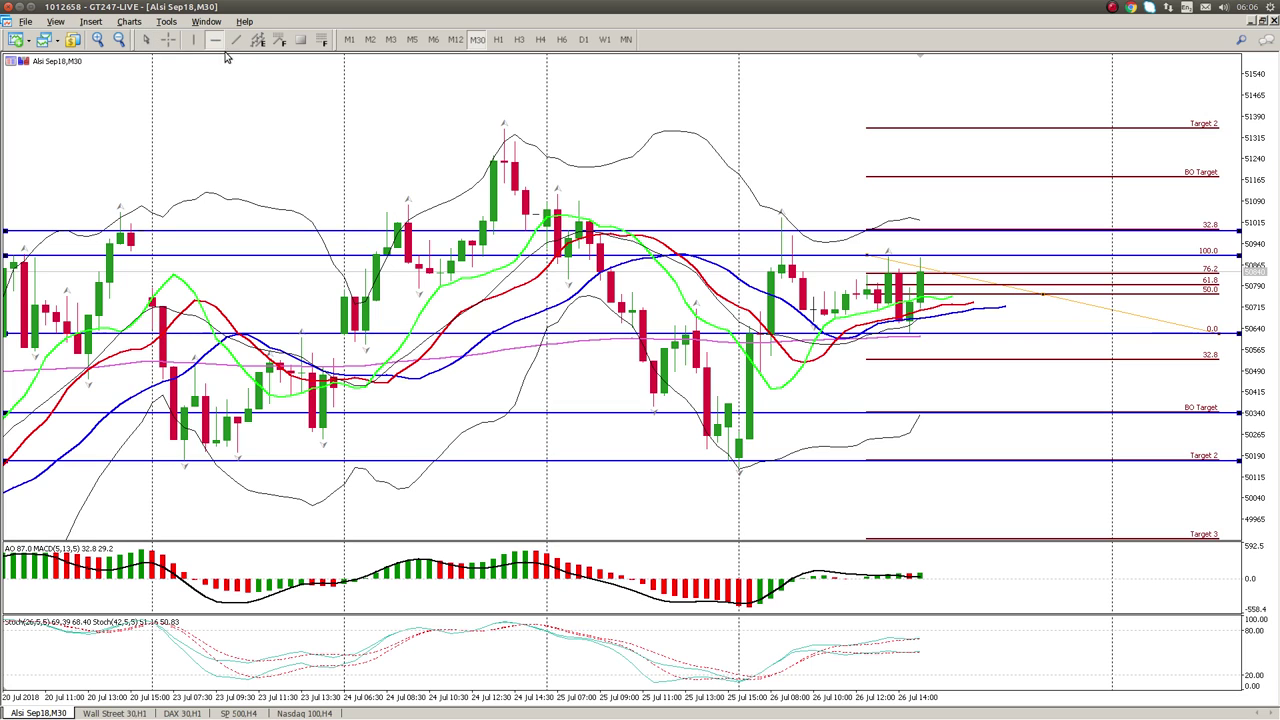
pyautogui.moveTo(856, 219); pyautogui.dragTo(847, 182)
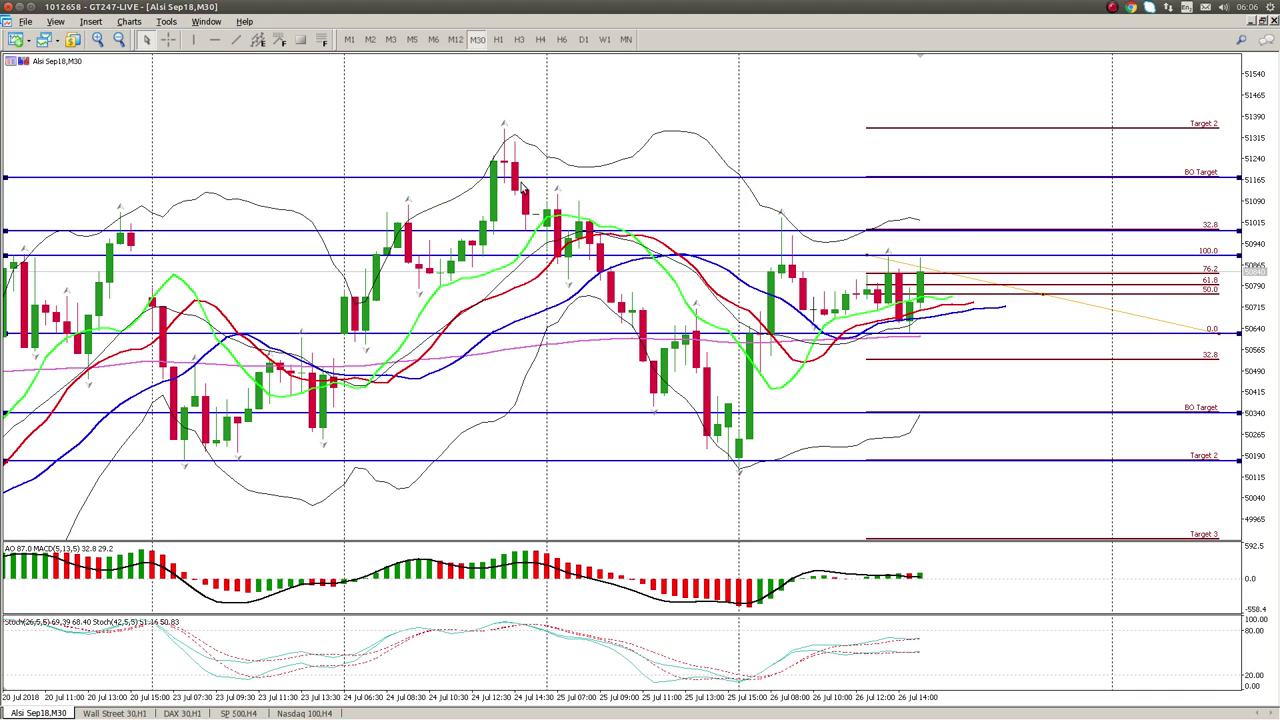
pyautogui.click(214, 40)
pyautogui.moveTo(400, 139); pyautogui.dragTo(408, 129)
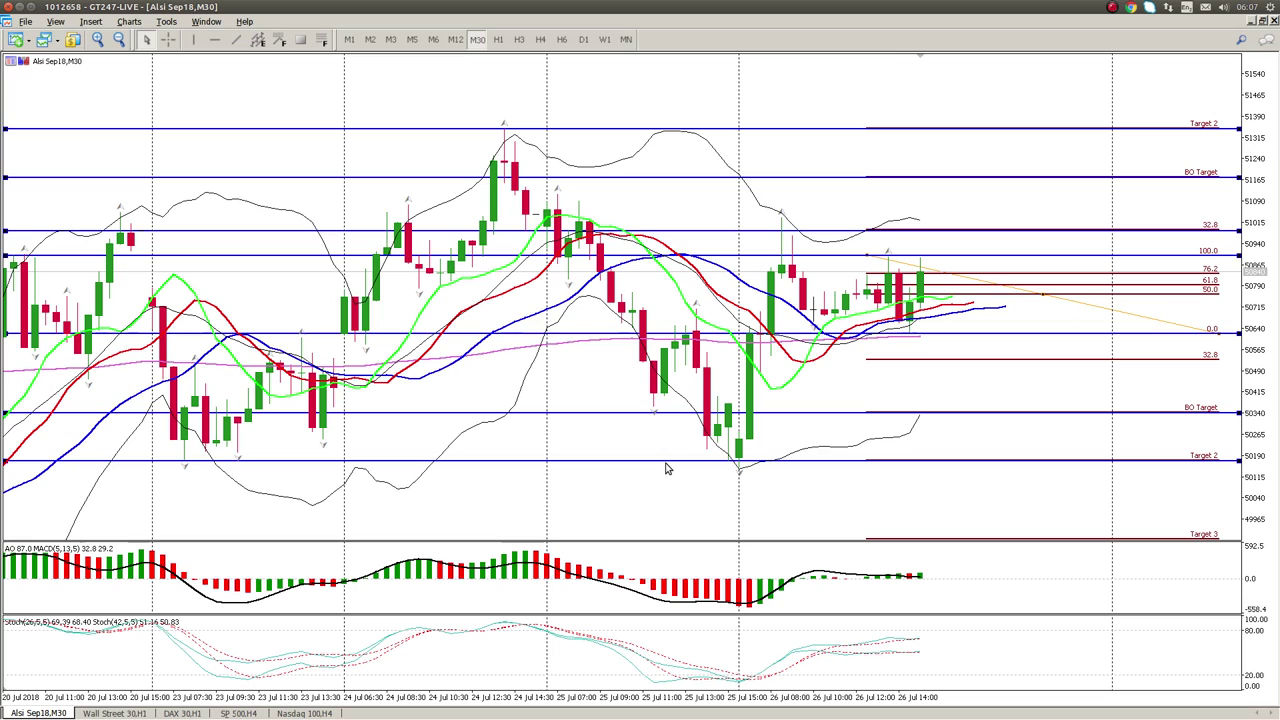
# Delete the Fibonacci retracement from the M30 chart, keeping the horizontal lines.
pyautogui.scroll(2, 365, 398)
pyautogui.scroll(4, 365, 400)
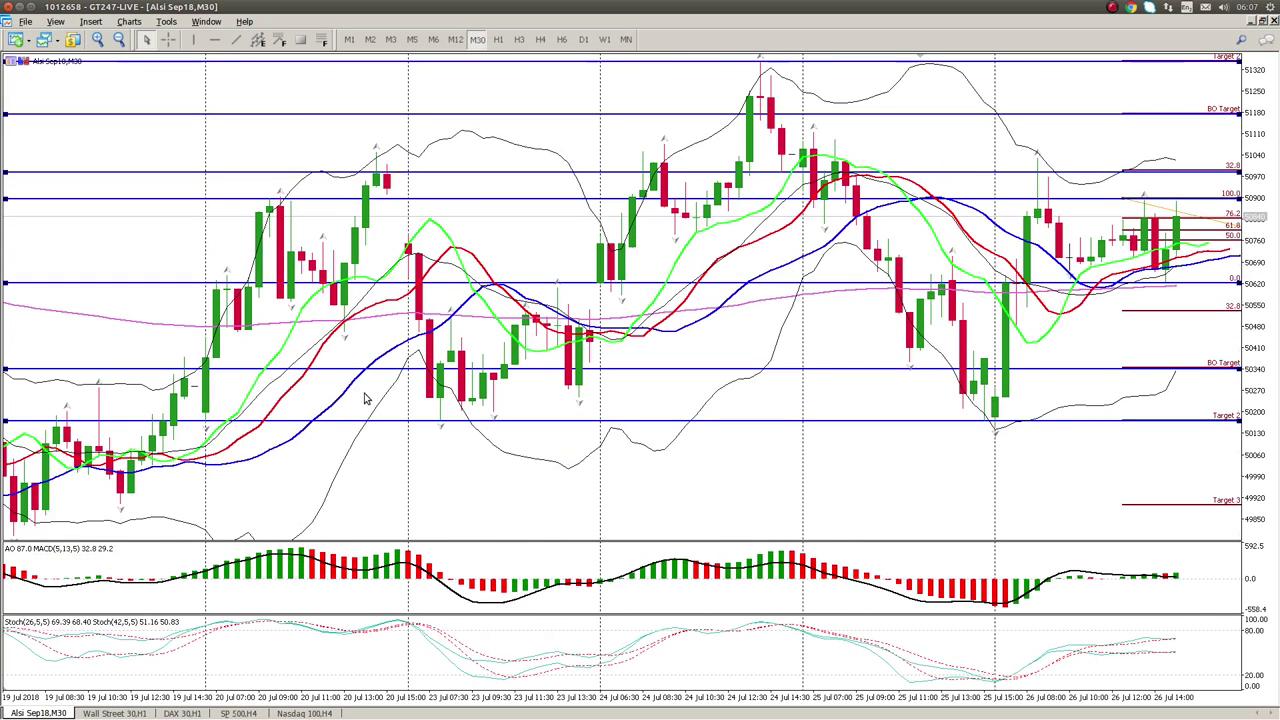
pyautogui.scroll(-6, 725, 345)
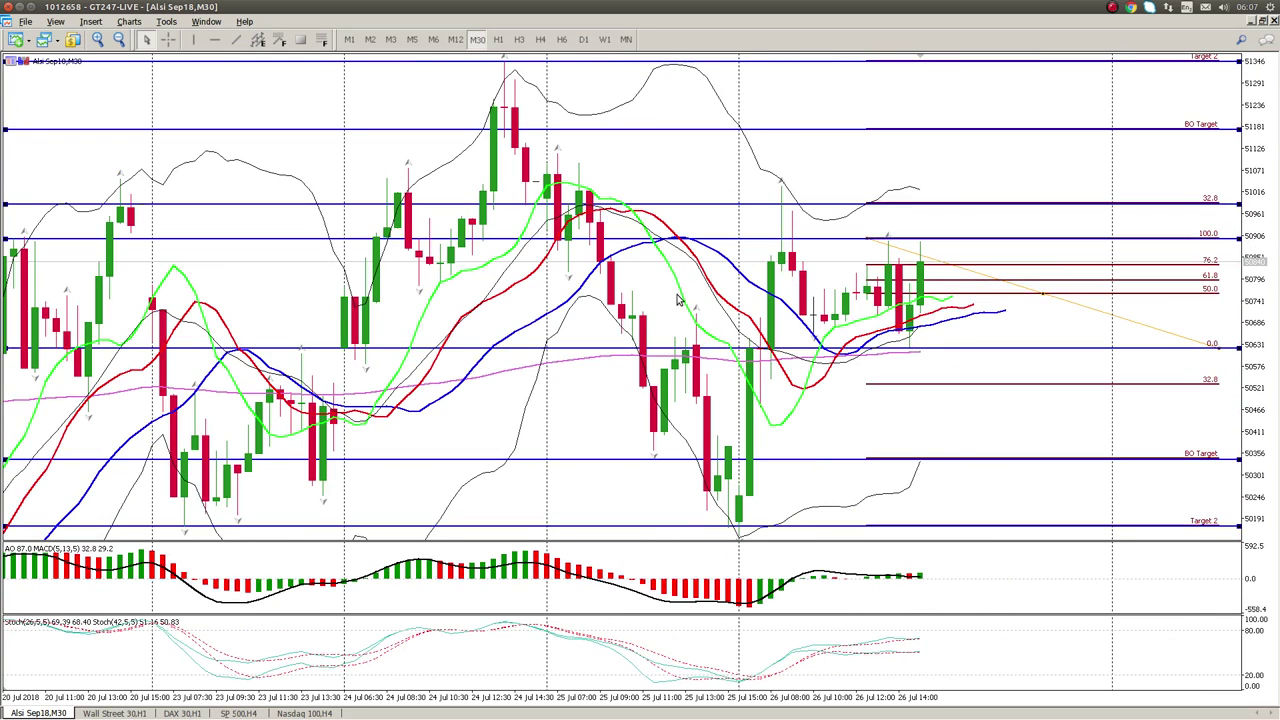
pyautogui.rightClick(1045, 300)
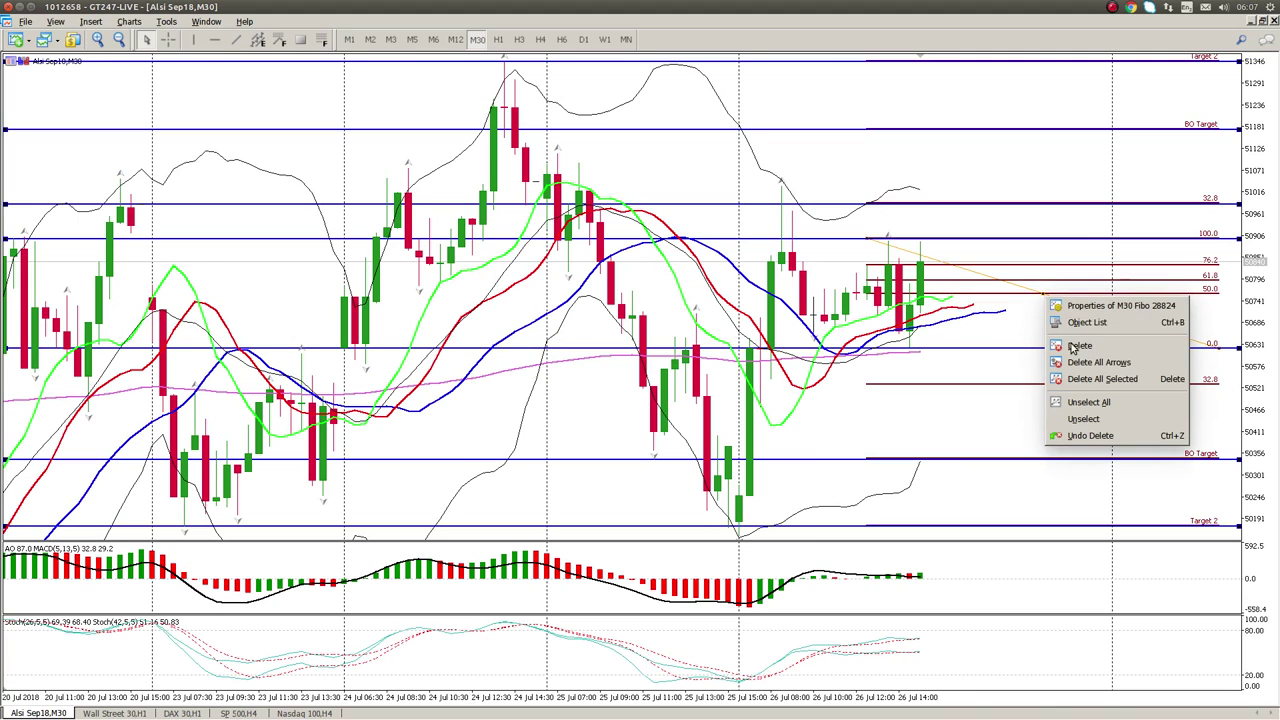
pyautogui.click(1081, 358)
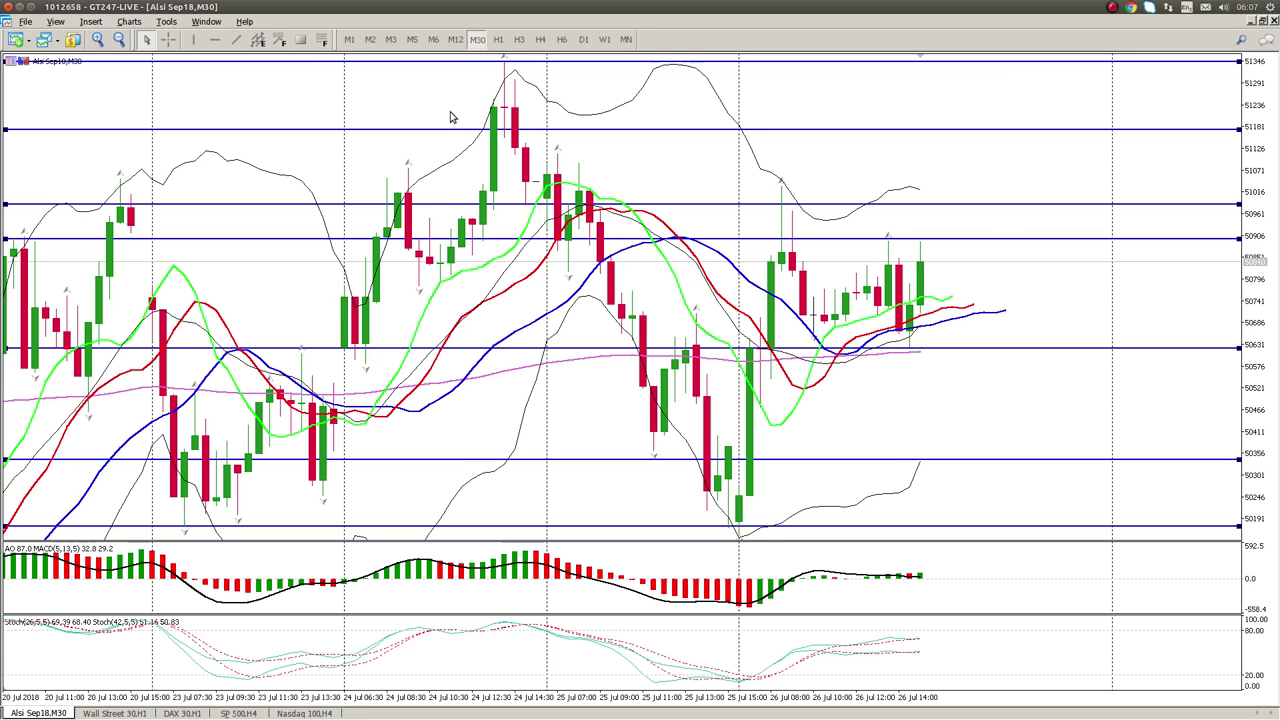
# Switch the chart to the H1 timeframe and draw a trend line from the 17 July low up to the level of the 18 July high.
pyautogui.click(498, 40)
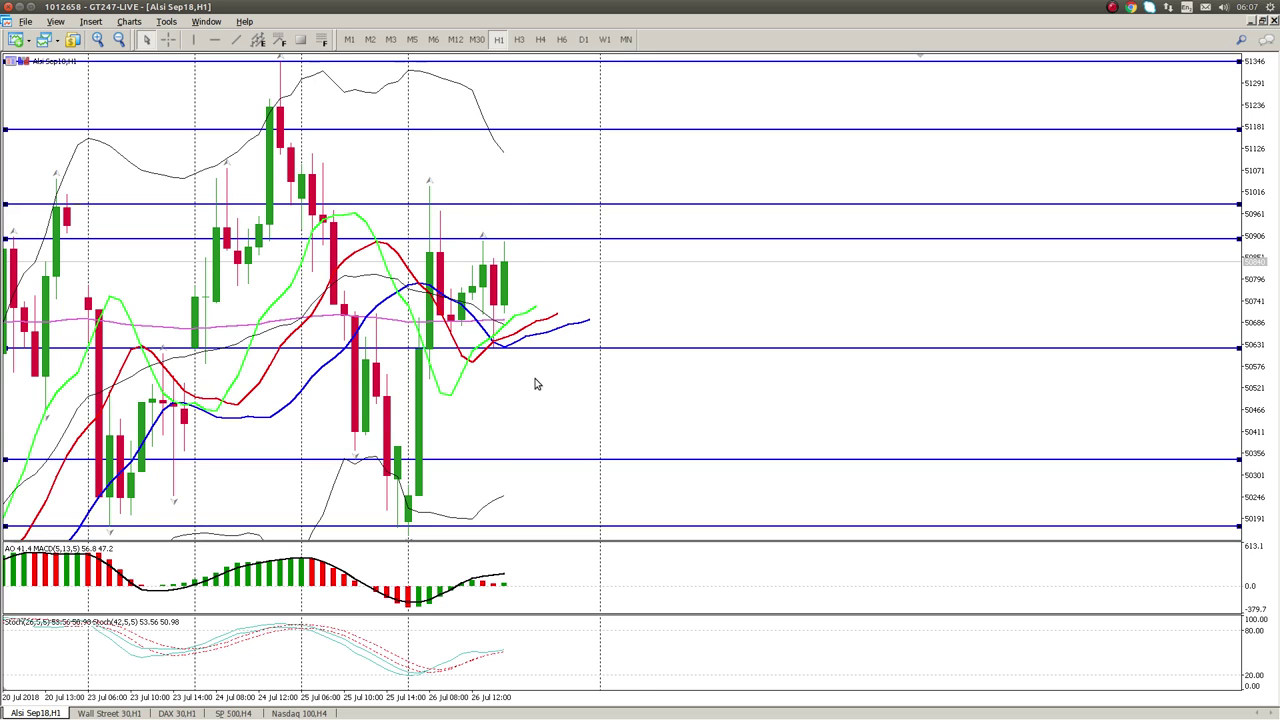
pyautogui.scroll(3, 547, 409)
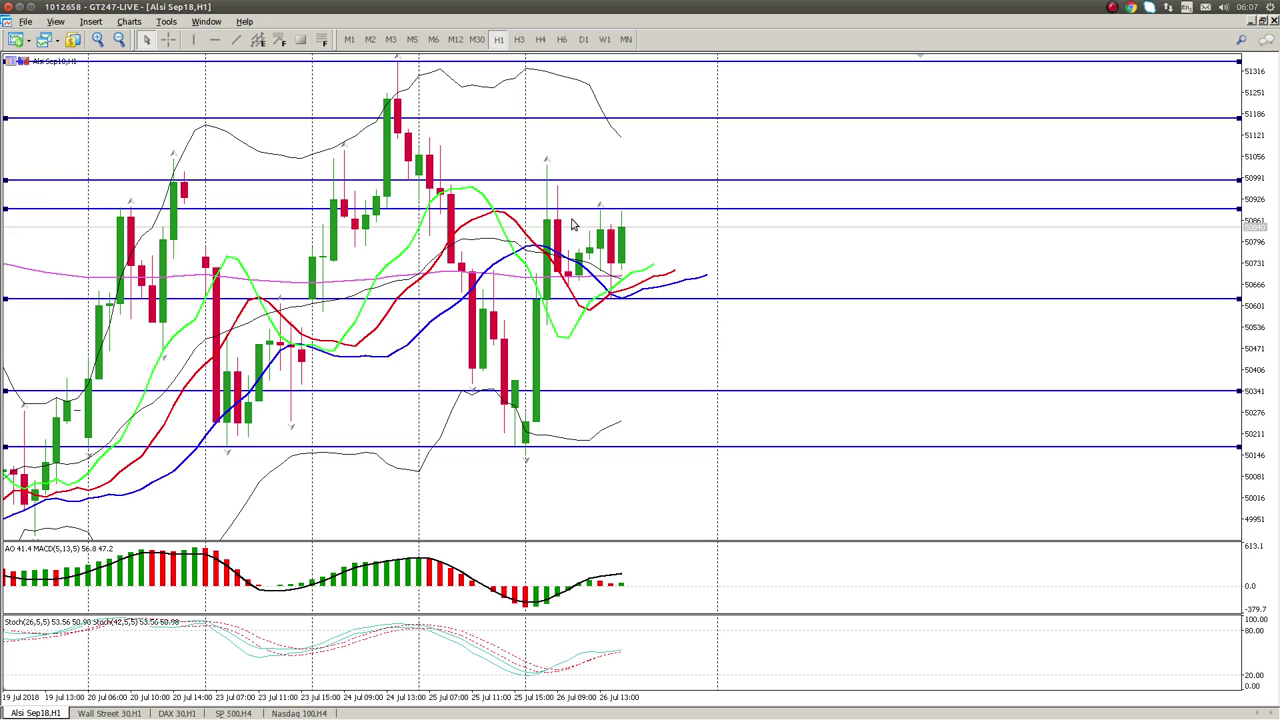
pyautogui.moveTo(591, 260)
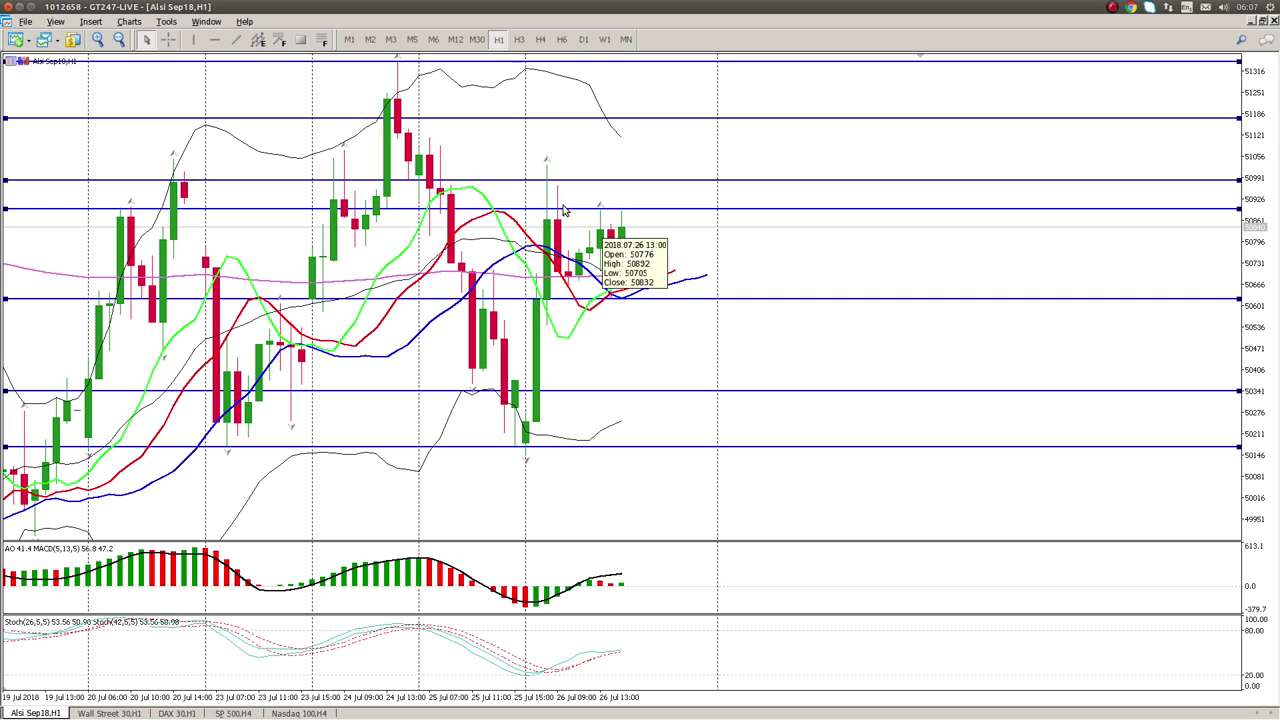
pyautogui.scroll(5, 591, 346)
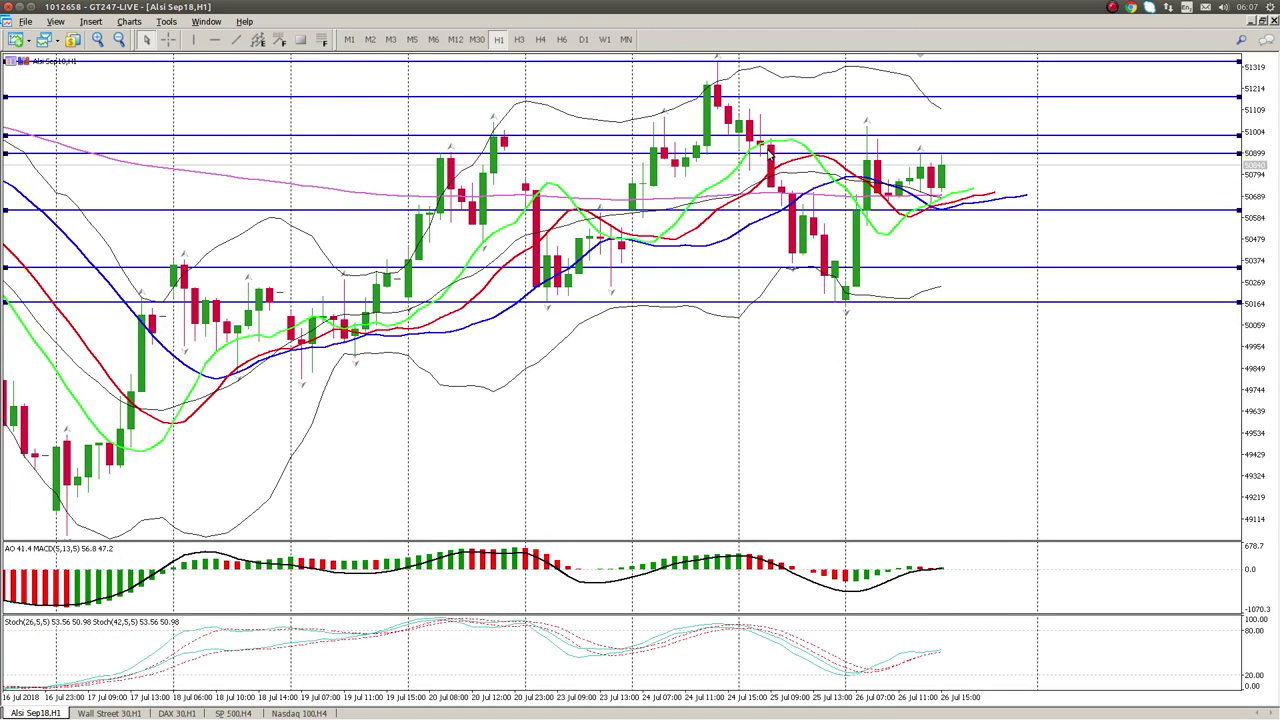
pyautogui.scroll(4, 640, 318)
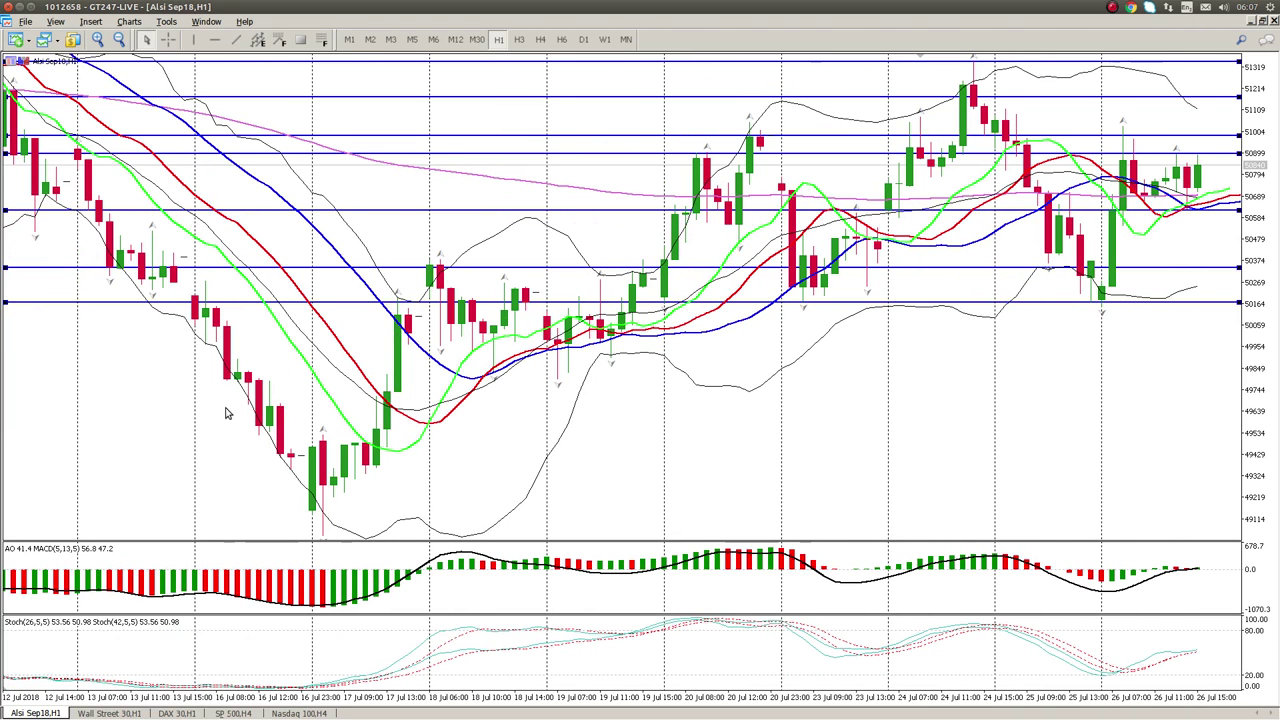
pyautogui.click(236, 39)
pyautogui.moveTo(322, 534); pyautogui.dragTo(419, 268)
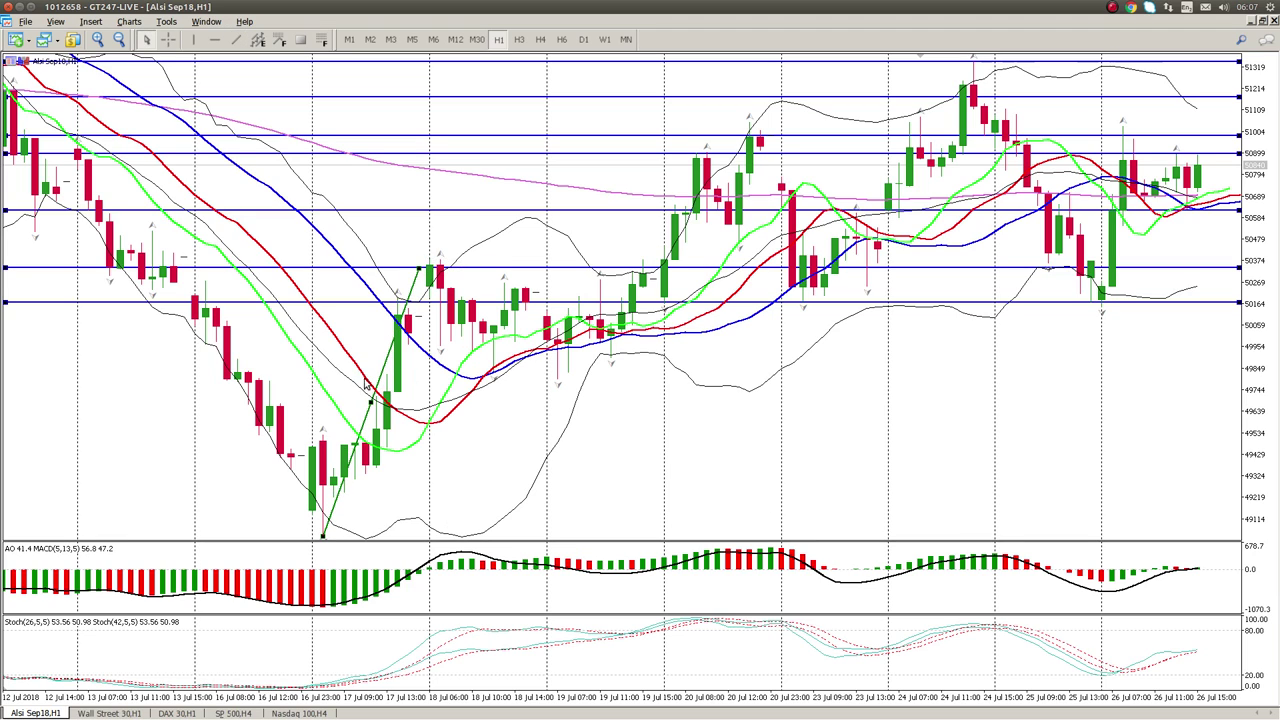
# Move the trend line to start at the 18 July high and place a horizontal line near its upper end, at about 51,709.
pyautogui.moveTo(370, 408); pyautogui.dragTo(493, 130)
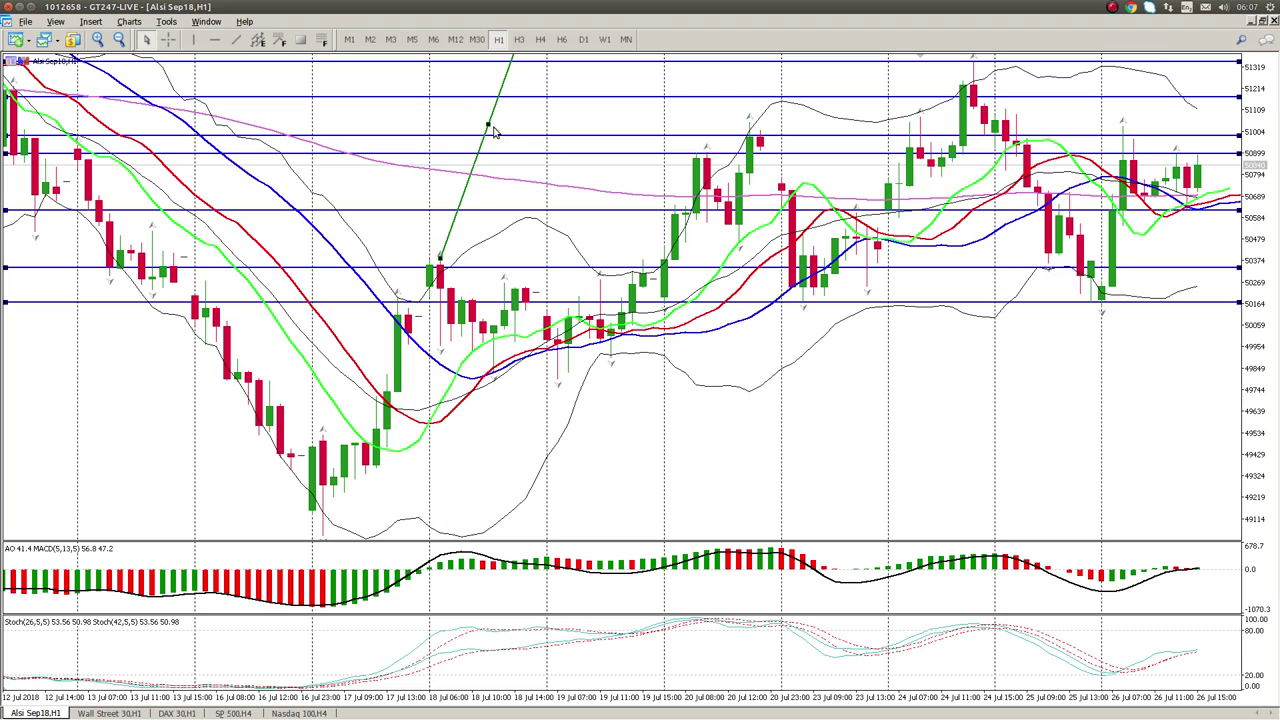
pyautogui.moveTo(1258, 238); pyautogui.dragTo(1266, 296)
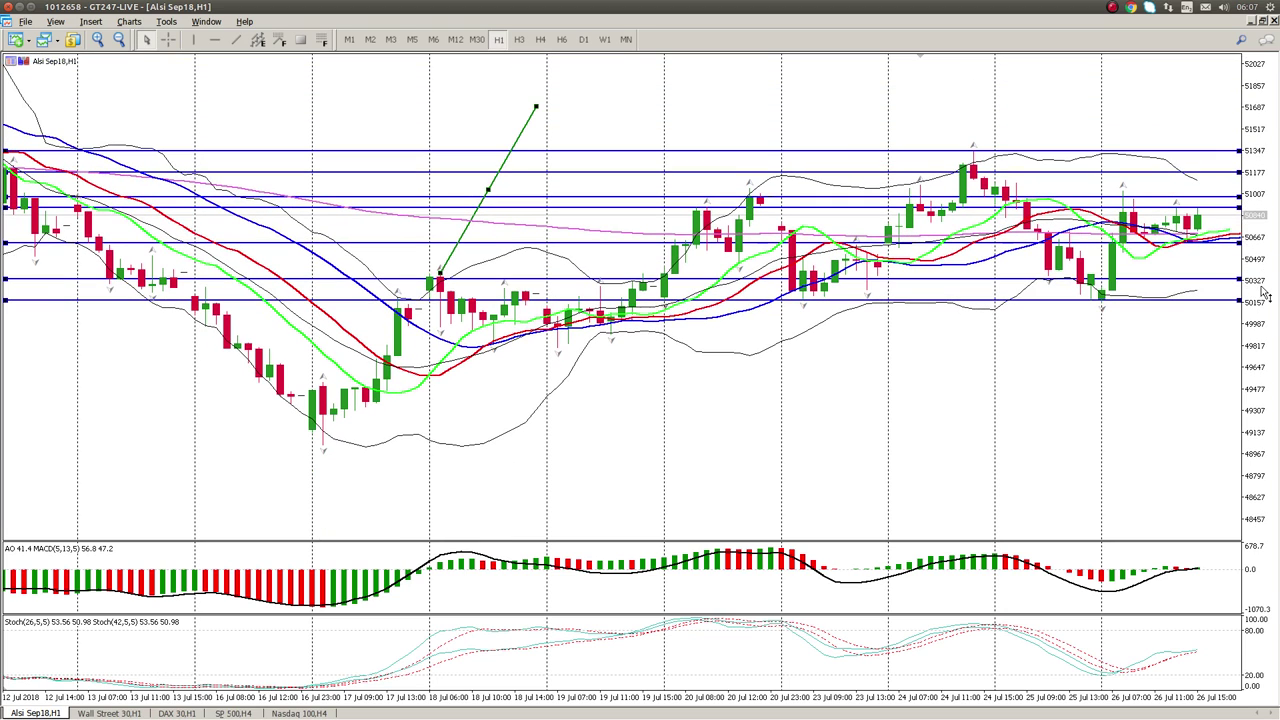
pyautogui.click(214, 39)
pyautogui.moveTo(325, 66); pyautogui.dragTo(345, 106)
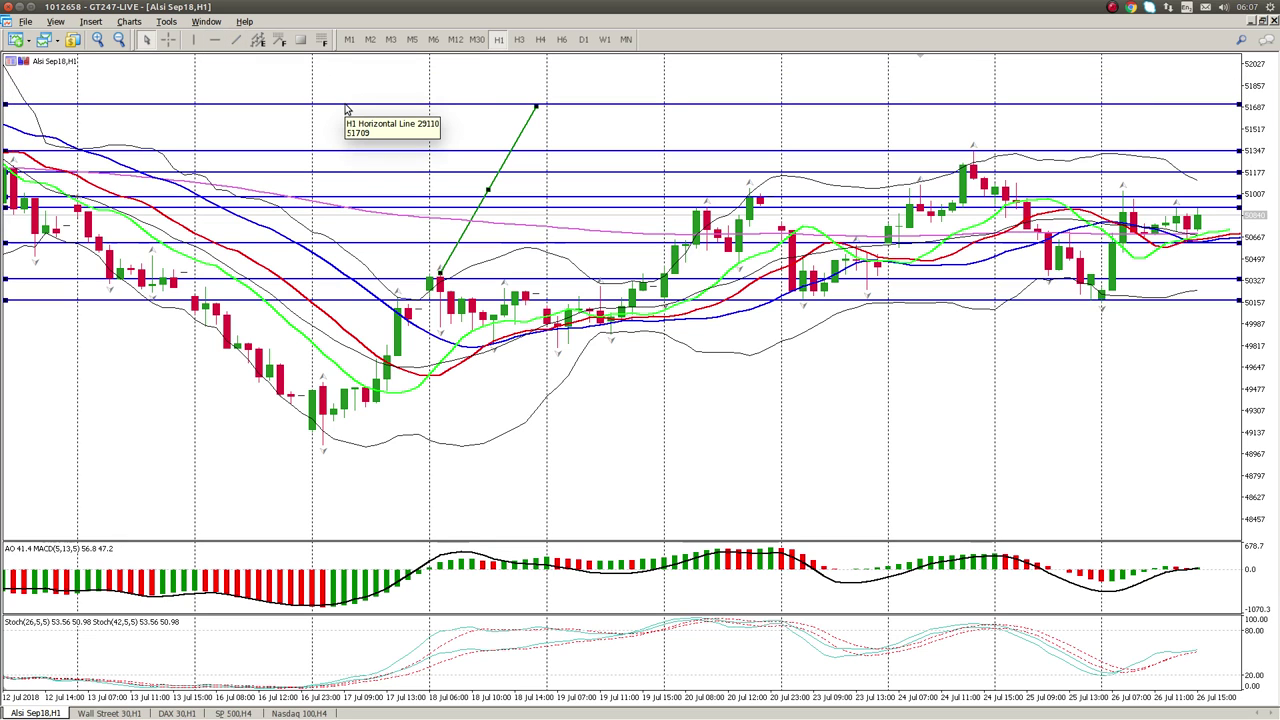
pyautogui.scroll(-3, 357, 112)
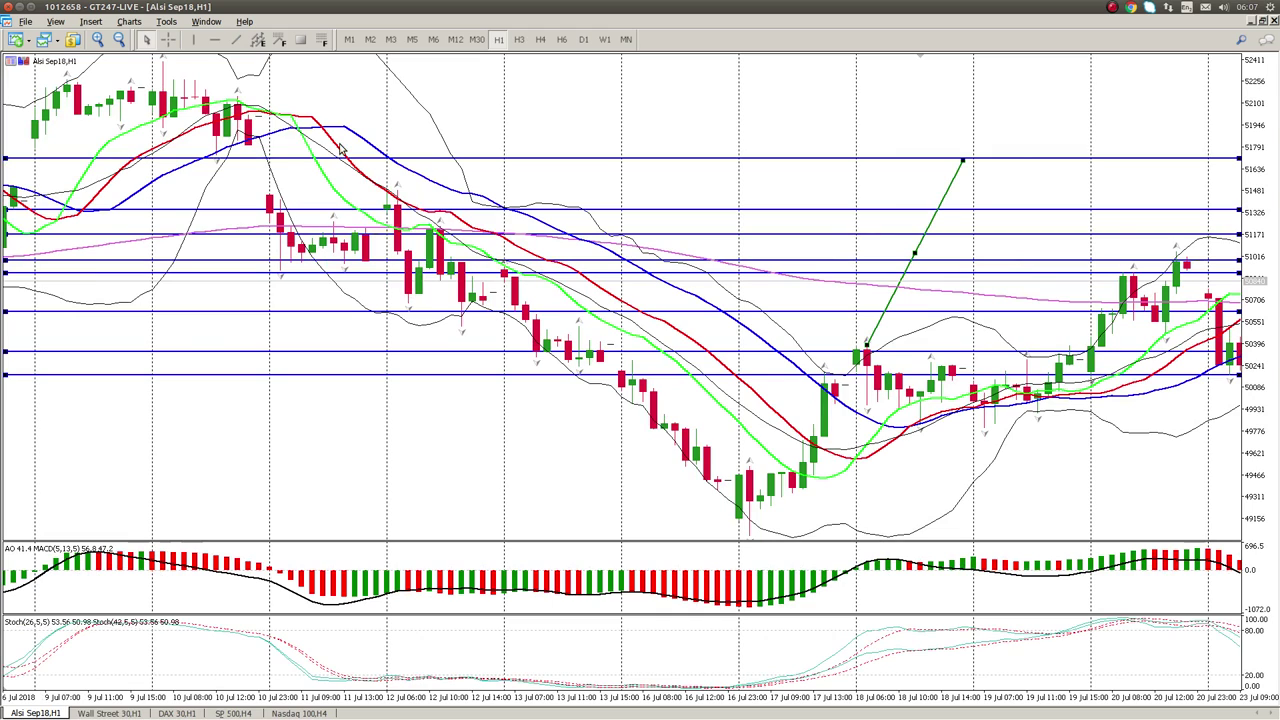
# Raise the uppermost horizontal line to the 10 July closing low, about 51,800, and delete the H1 trend line.
pyautogui.moveTo(296, 160); pyautogui.dragTo(307, 148)
pyautogui.rightClick(917, 257)
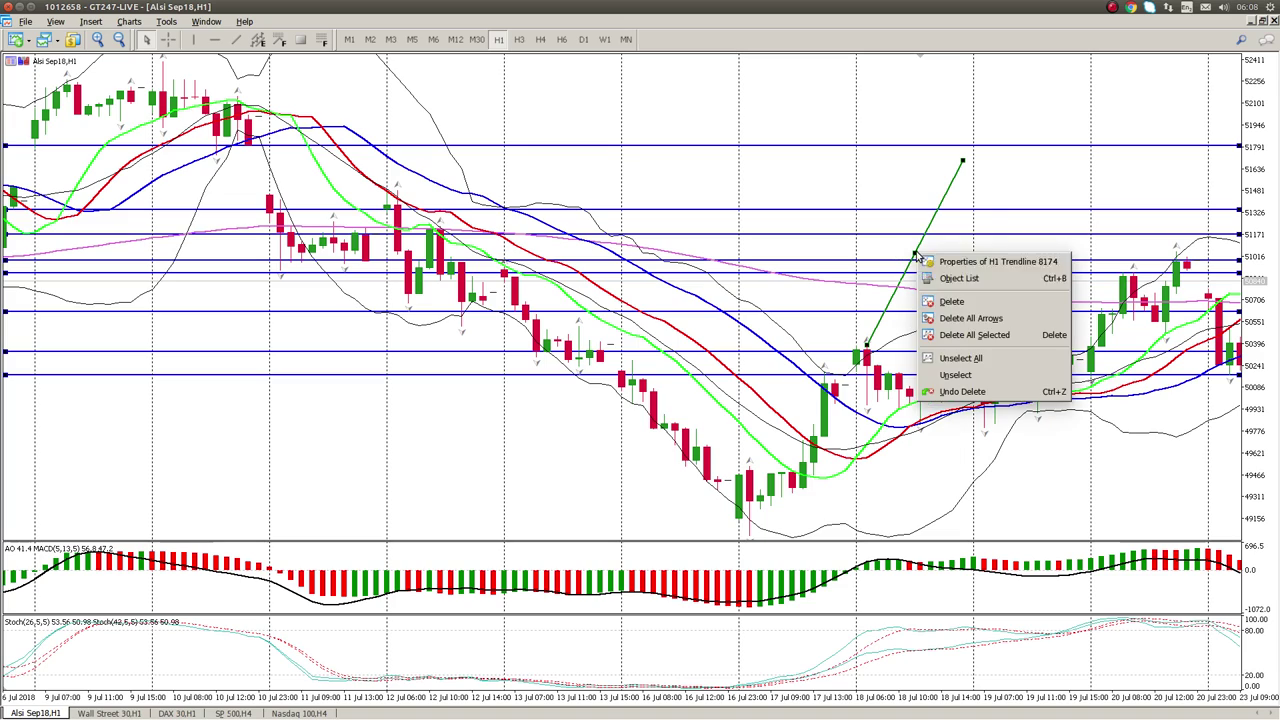
pyautogui.click(938, 298)
pyautogui.press('End')
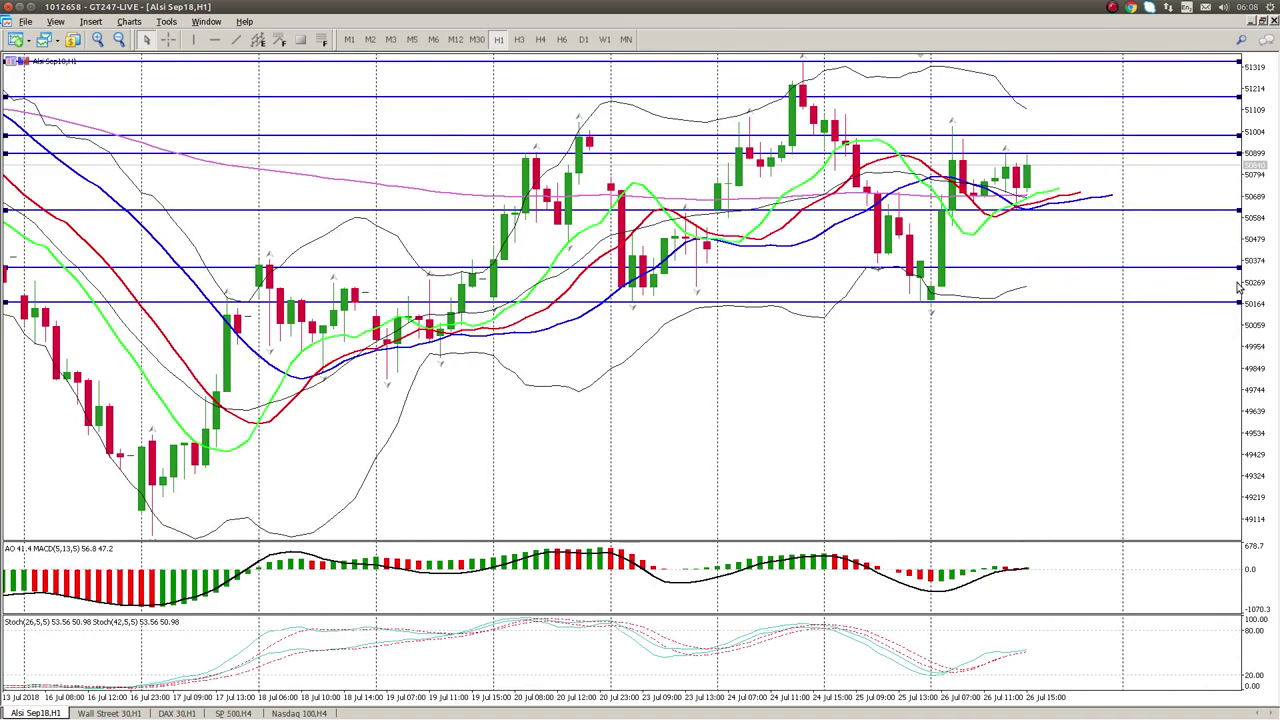
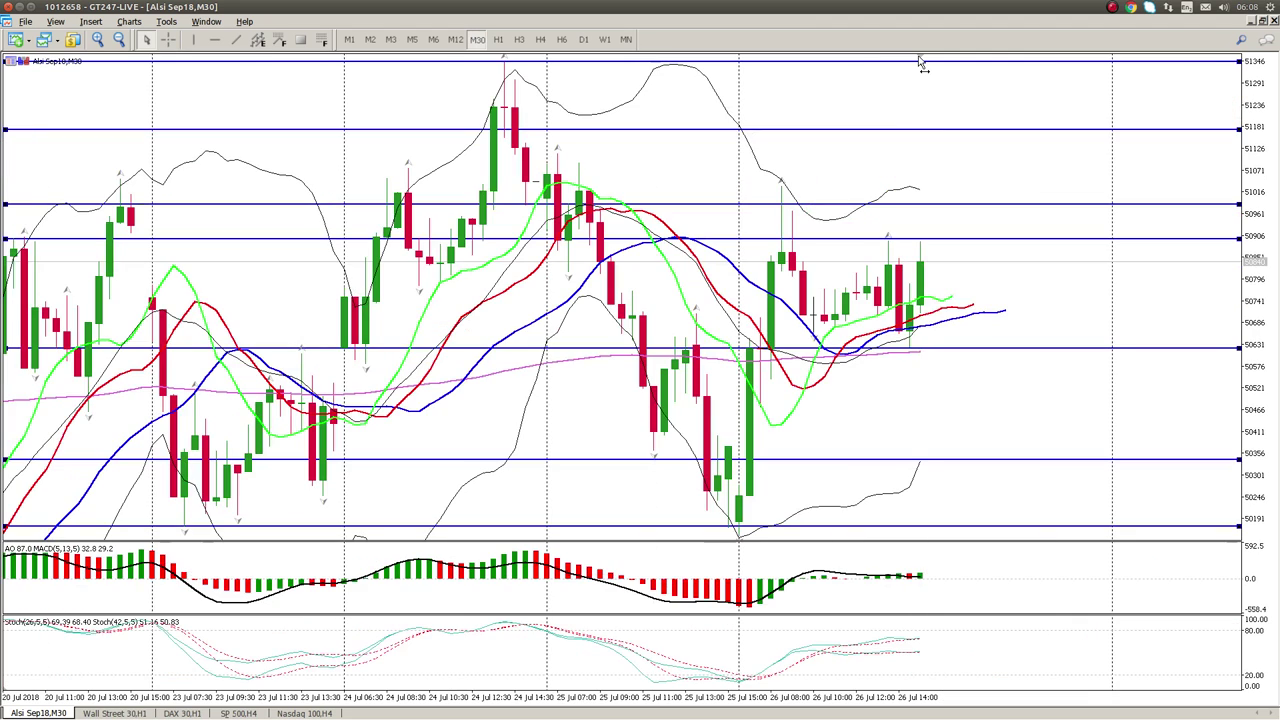
# On the M30 chart, draw a trend line spanning the 25 July low to the 26 July high and move it to the latest swing low.
pyautogui.moveTo(1255, 218); pyautogui.dragTo(1273, 280)
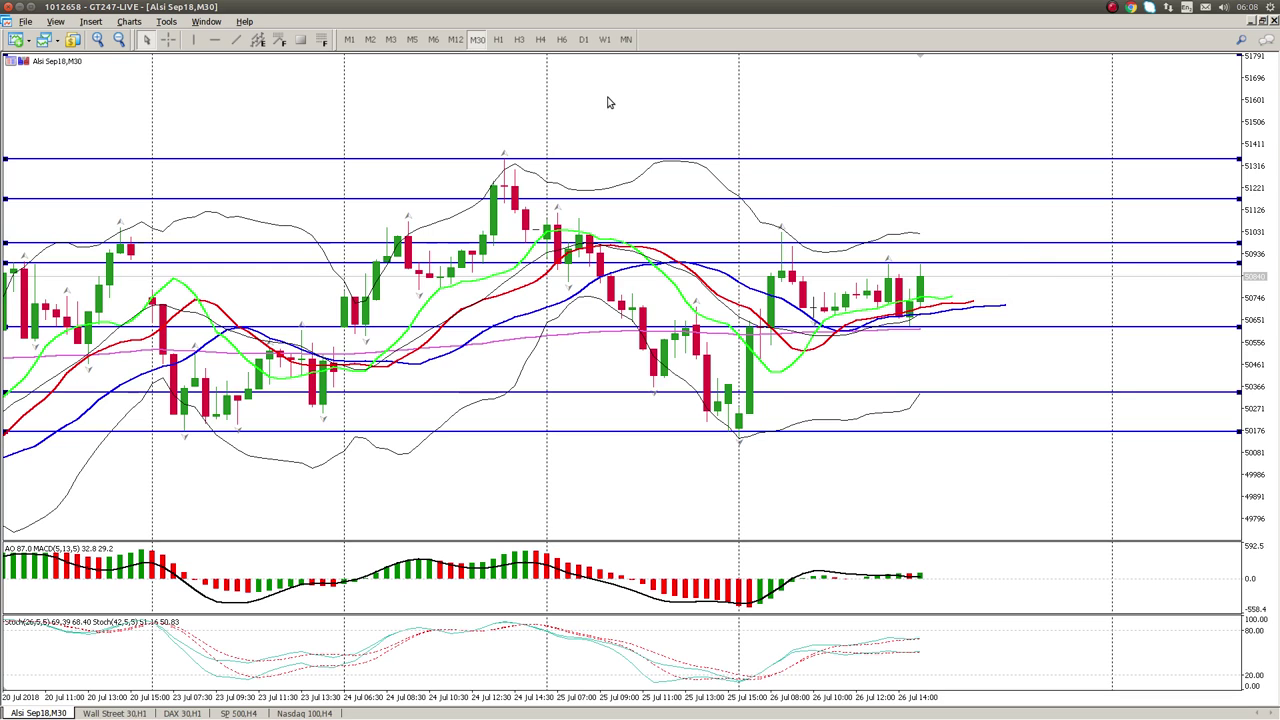
pyautogui.click(236, 39)
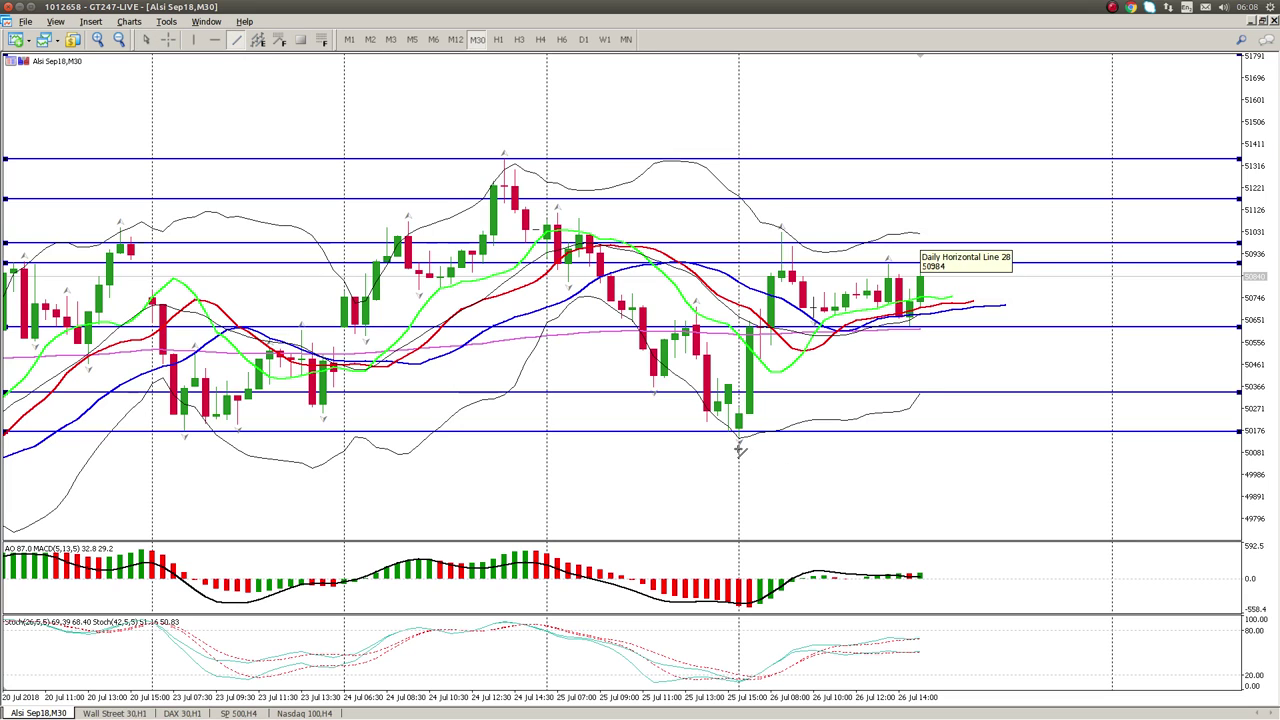
pyautogui.moveTo(738, 442); pyautogui.dragTo(782, 233)
pyautogui.moveTo(760, 340); pyautogui.dragTo(931, 224)
pyautogui.moveTo(1268, 230); pyautogui.dragTo(1270, 249)
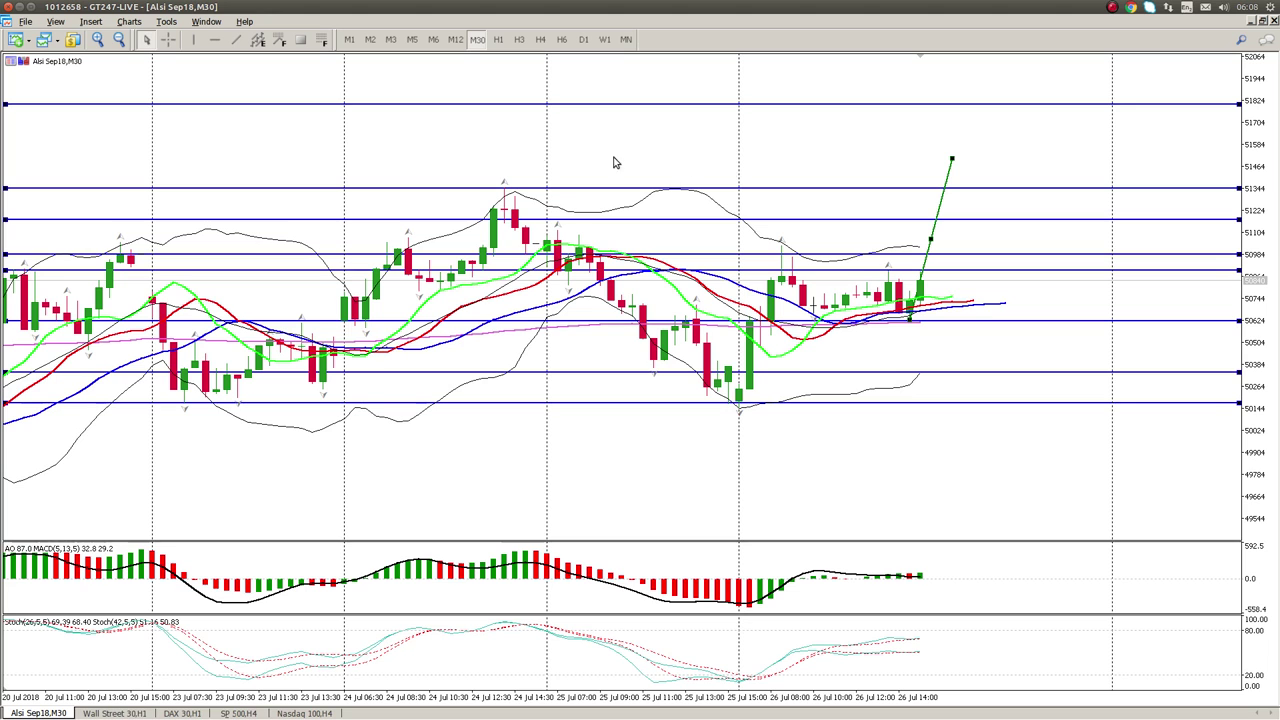
# Place a horizontal line at the upper end of the M30 trend line, about 51,499.
pyautogui.scroll(2, 60, 60)
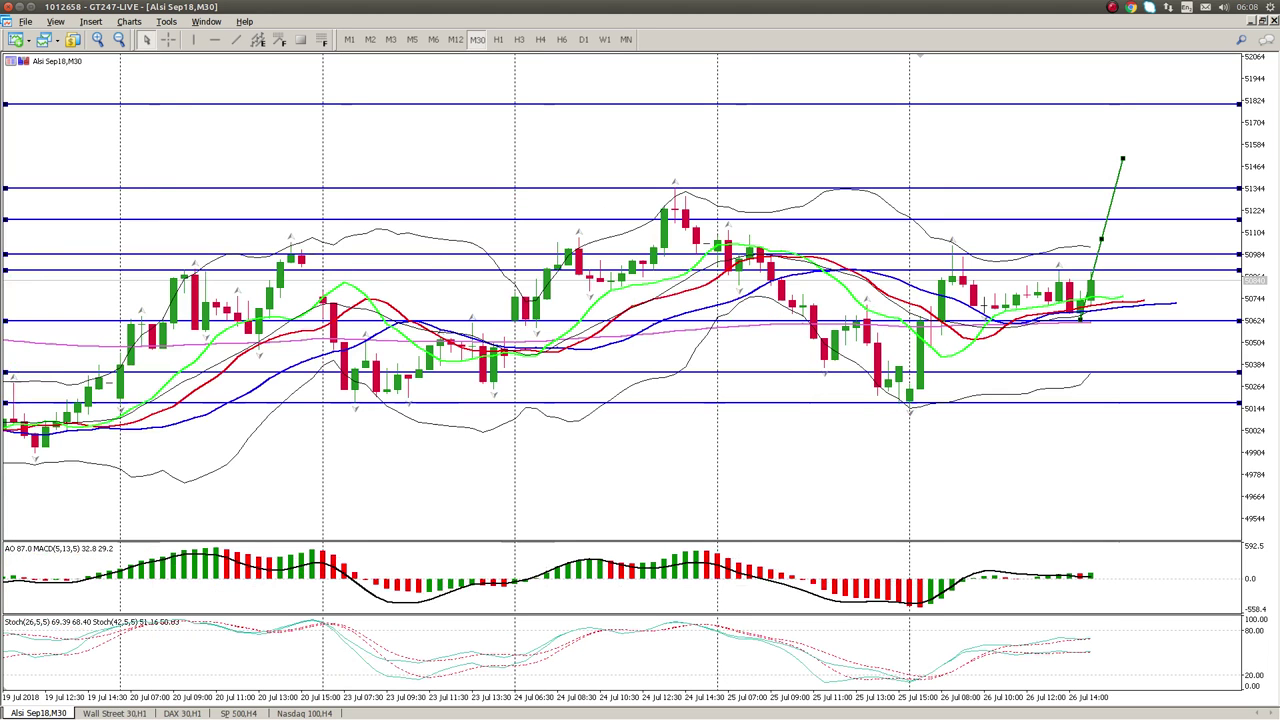
pyautogui.click(216, 42)
pyautogui.moveTo(524, 132); pyautogui.dragTo(535, 160)
# Examine the M30 price history of July against the marked horizontal levels and the projected trend line.
pyautogui.scroll(15, 535, 160)
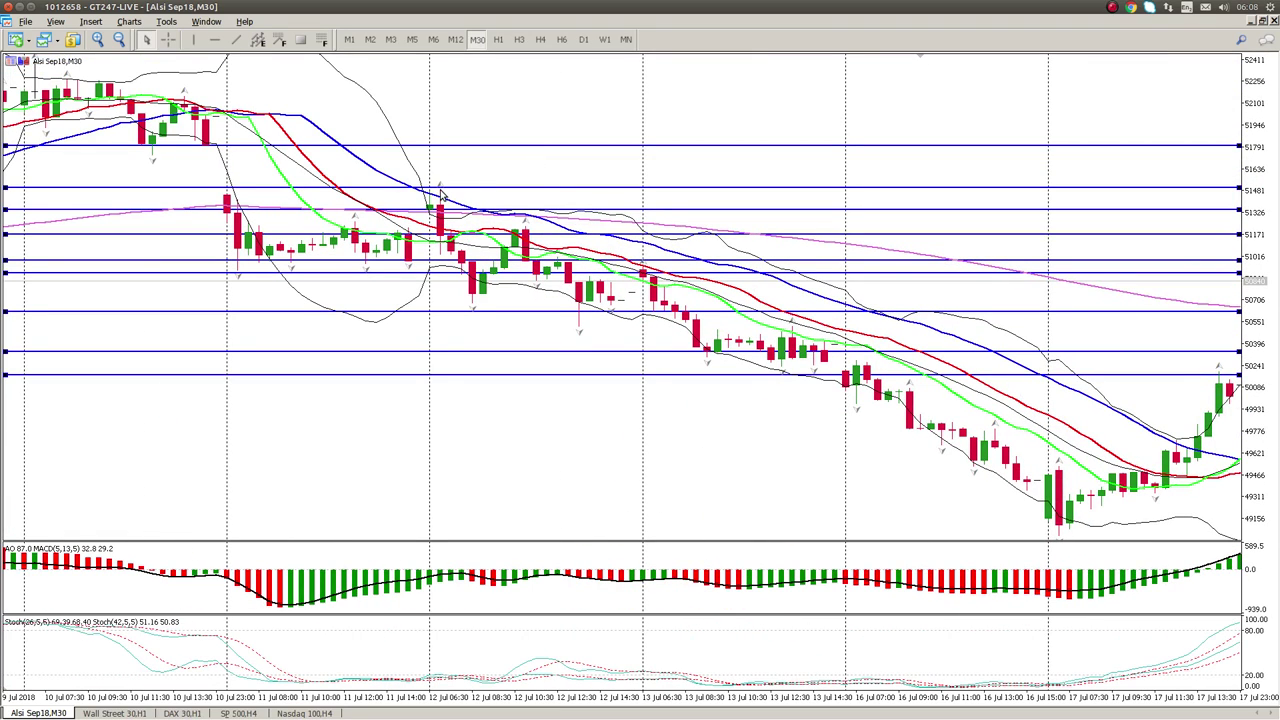
pyautogui.scroll(-15, 551, 186)
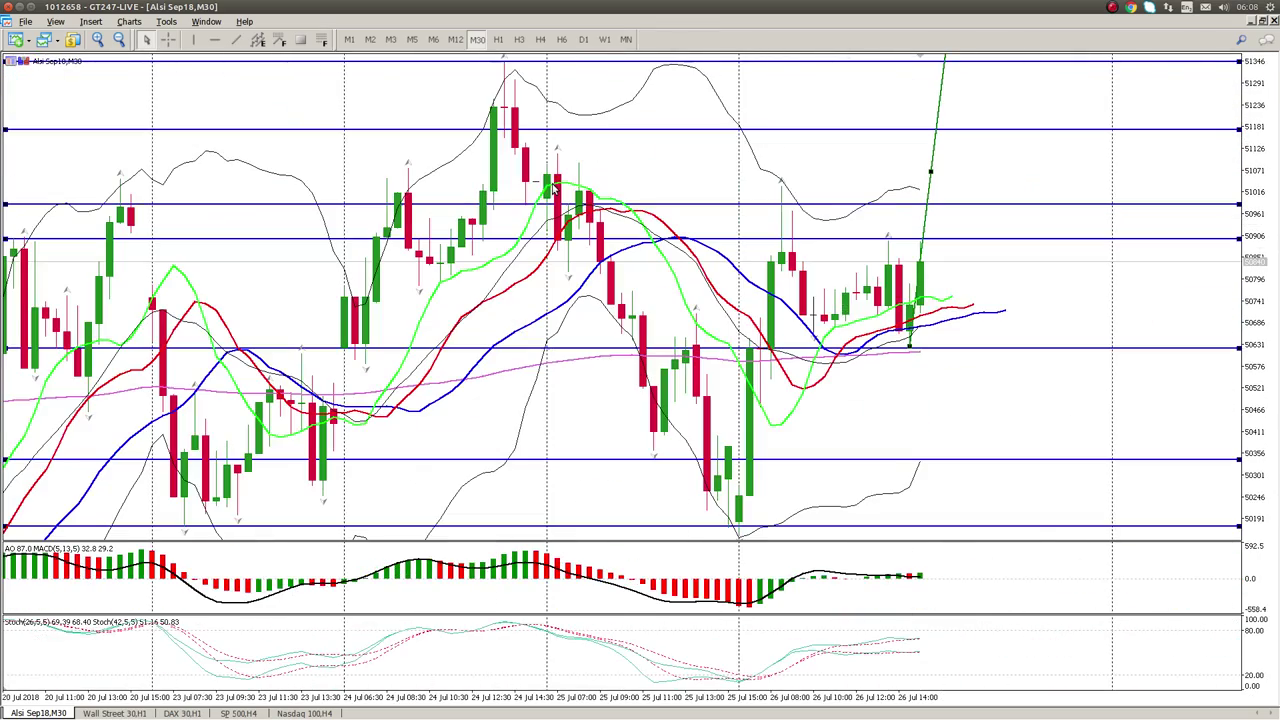
pyautogui.moveTo(1276, 216); pyautogui.dragTo(1252, 395)
pyautogui.scroll(3, 316, 421)
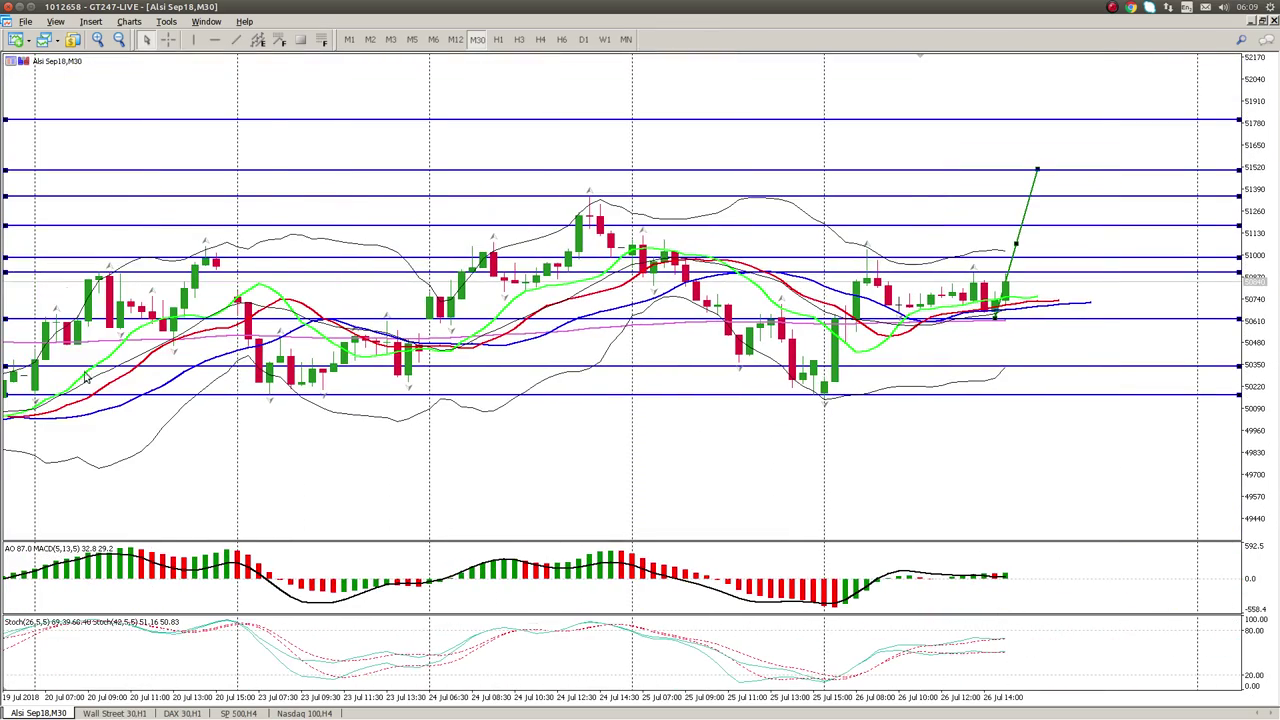
pyautogui.scroll(6, 300, 343)
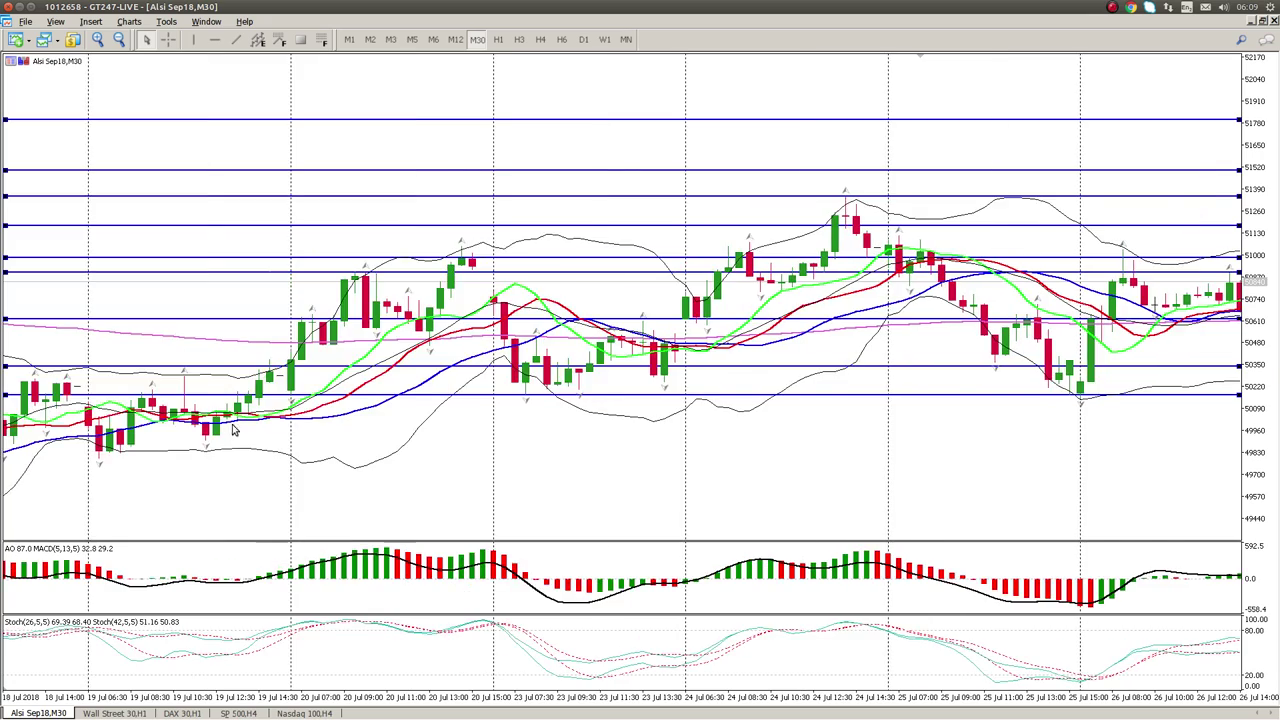
pyautogui.scroll(8, 178, 335)
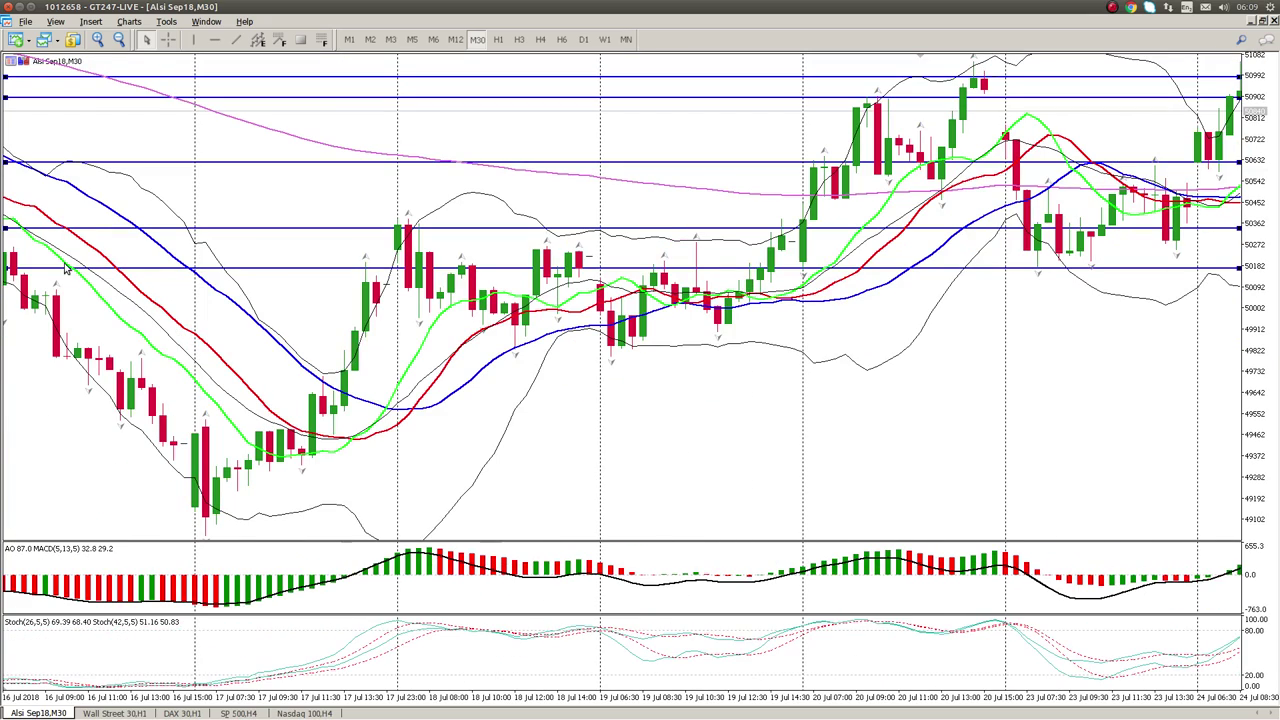
pyautogui.scroll(3, 722, 430)
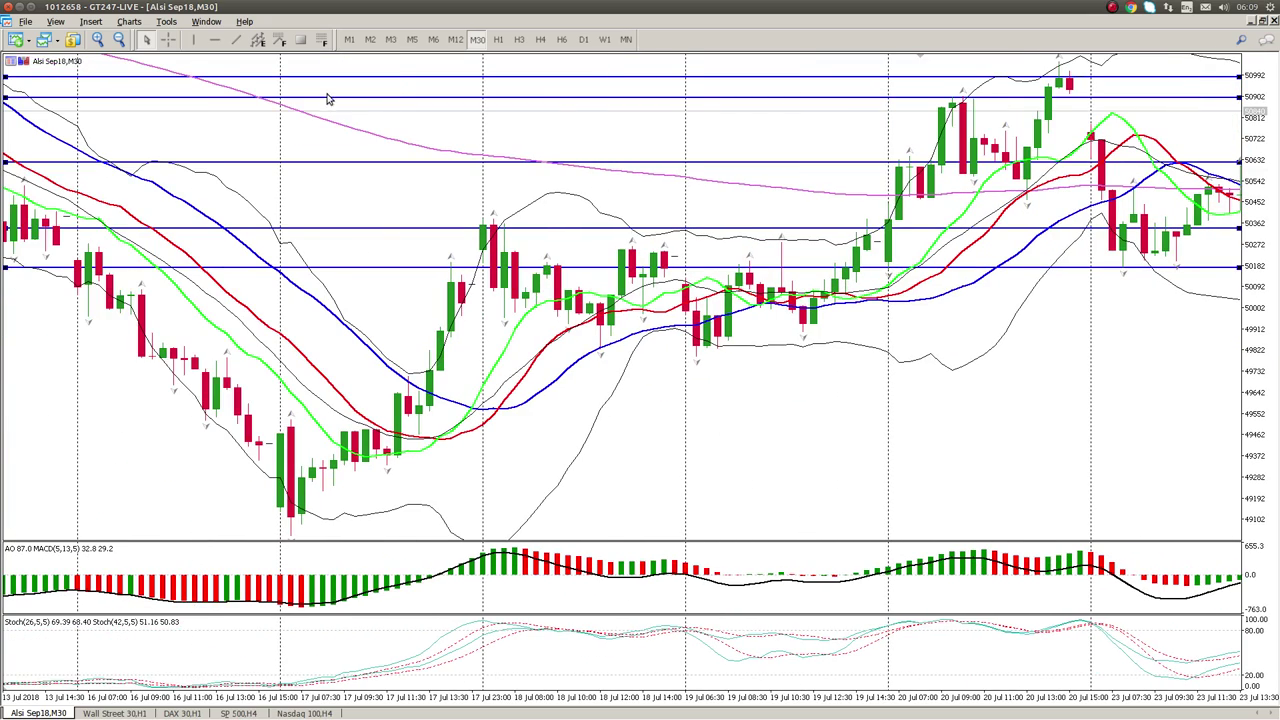
pyautogui.scroll(-10, 843, 449)
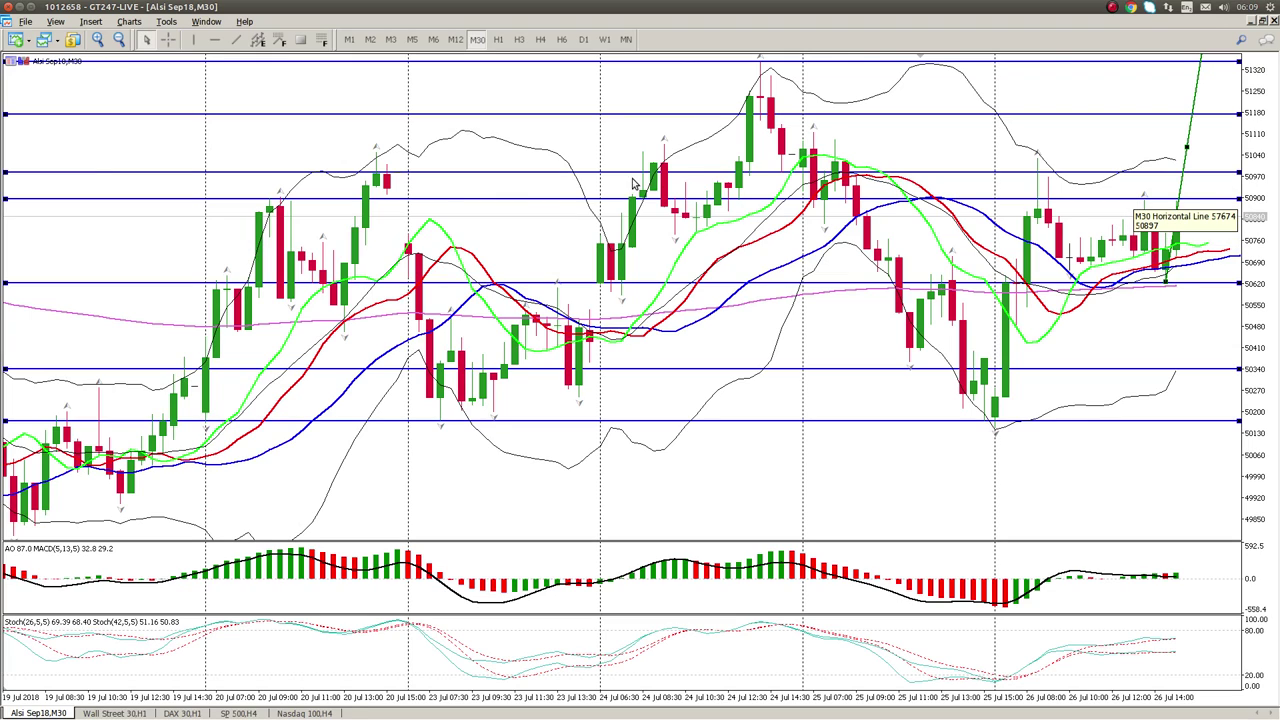
pyautogui.scroll(-5, 798, 395)
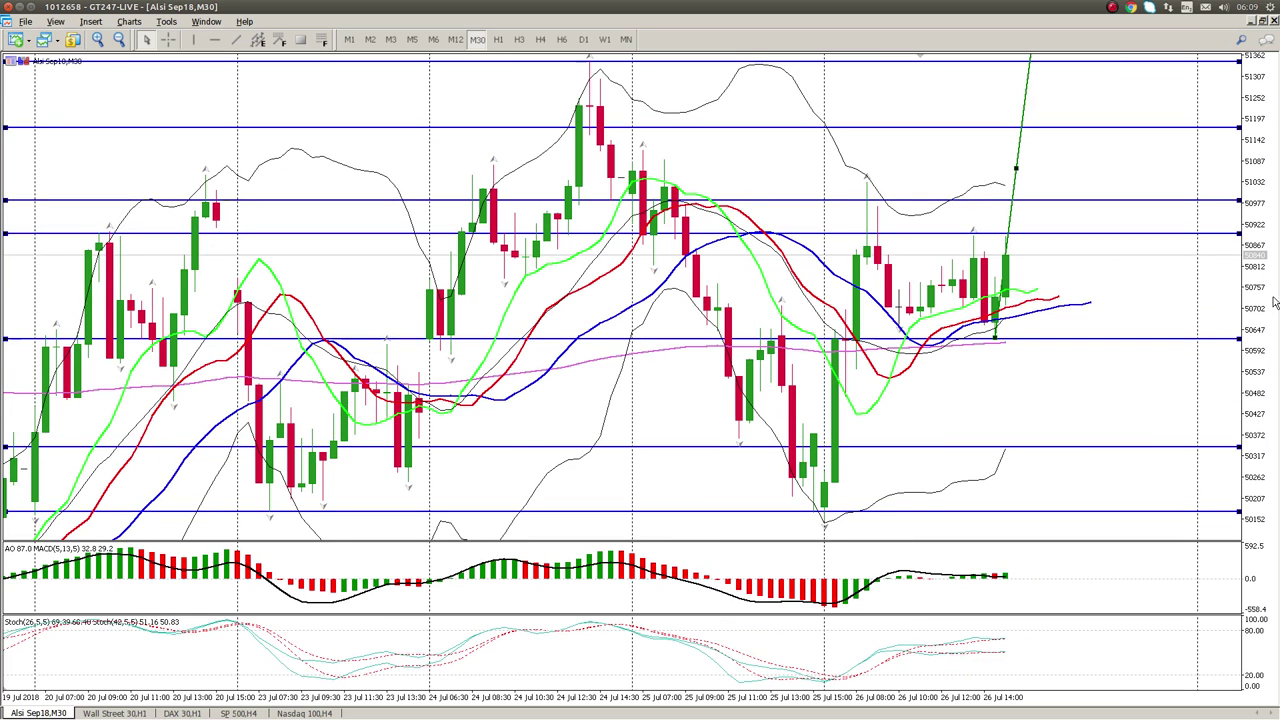
pyautogui.moveTo(1275, 302); pyautogui.dragTo(1271, 350)
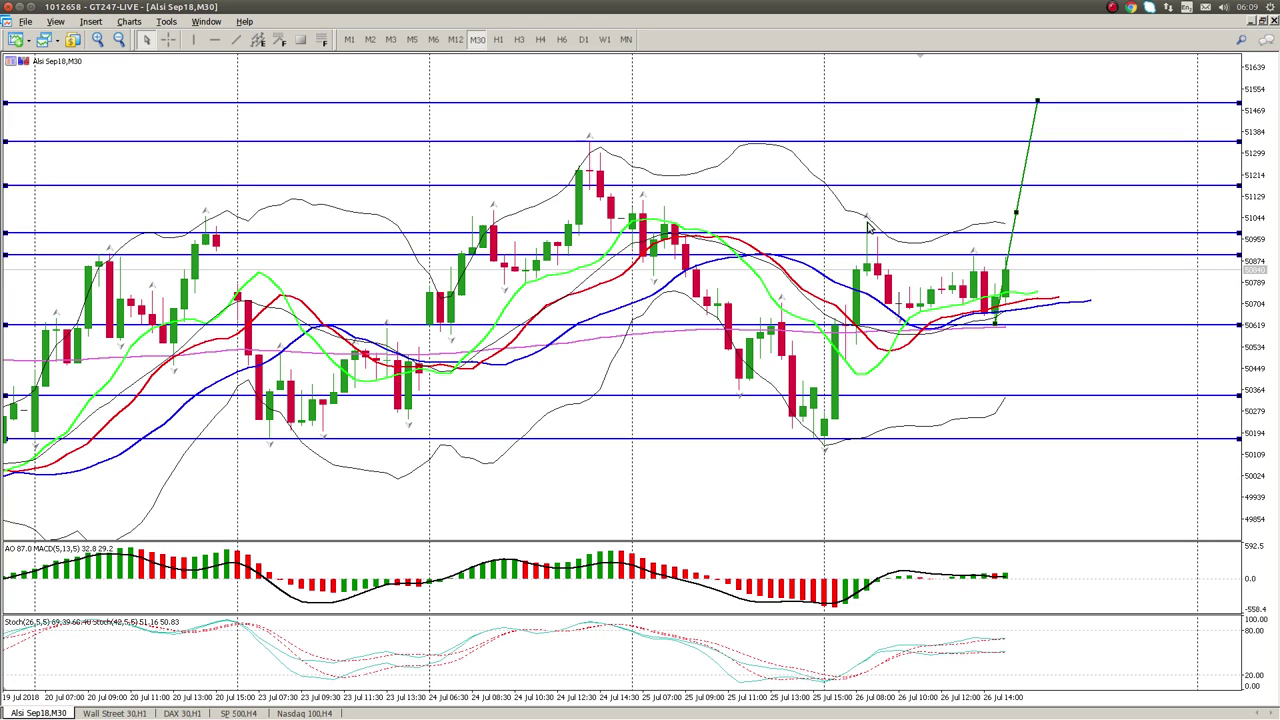
# Delete the M30 trend line and switch the chart to the M12 timeframe.
pyautogui.rightClick(1016, 215)
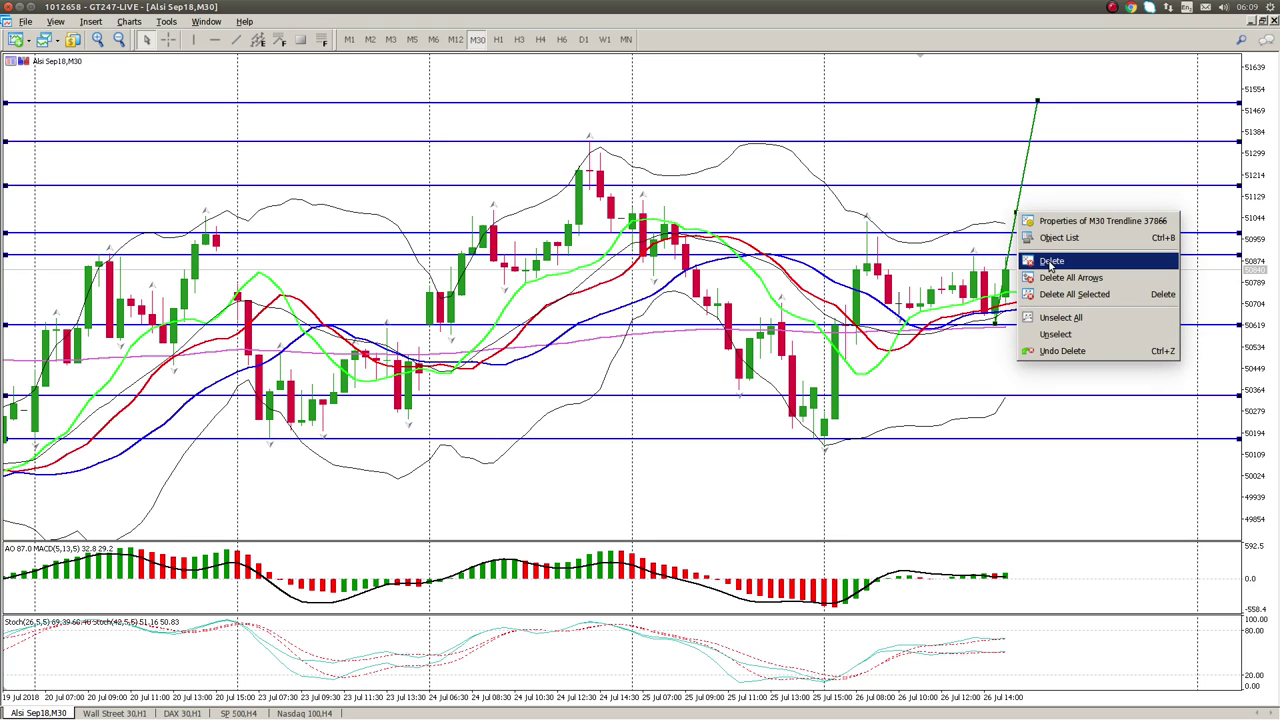
pyautogui.click(1046, 257)
pyautogui.scroll(-2, 1054, 300)
pyautogui.click(455, 39)
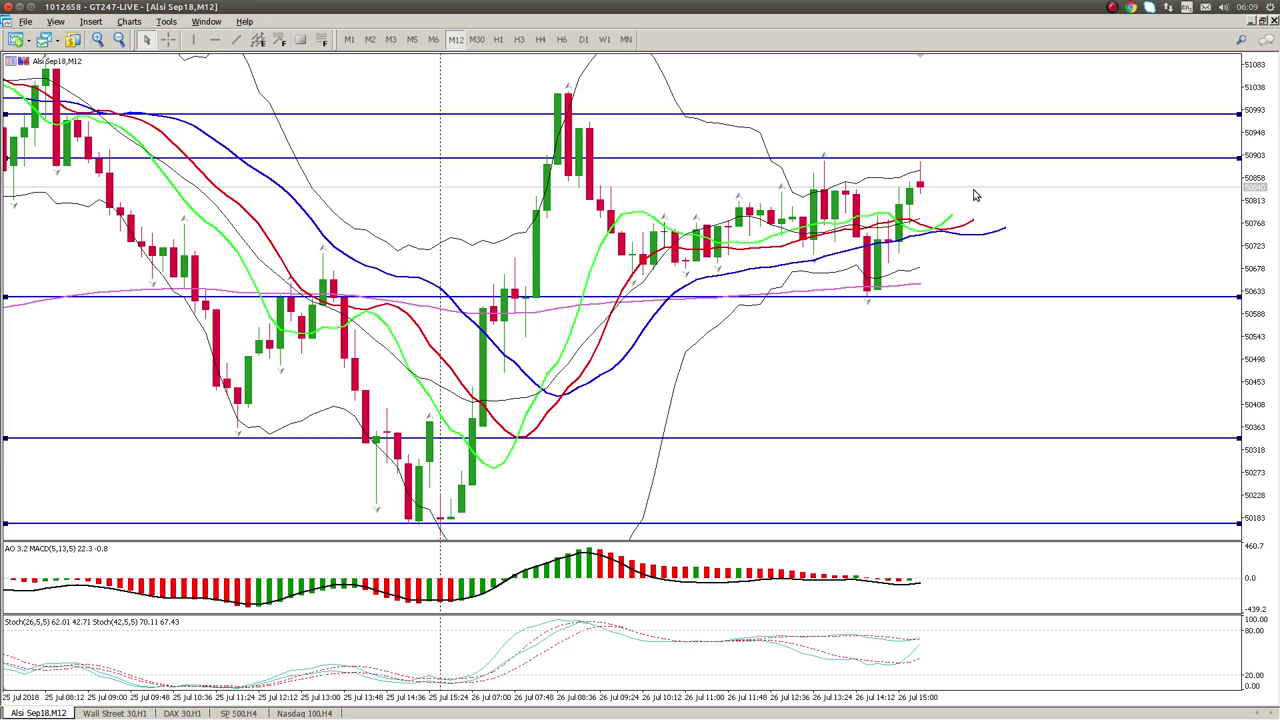
# Check the latest 26 July swing on the M6 timeframe and return to M12.
pyautogui.click(433, 39)
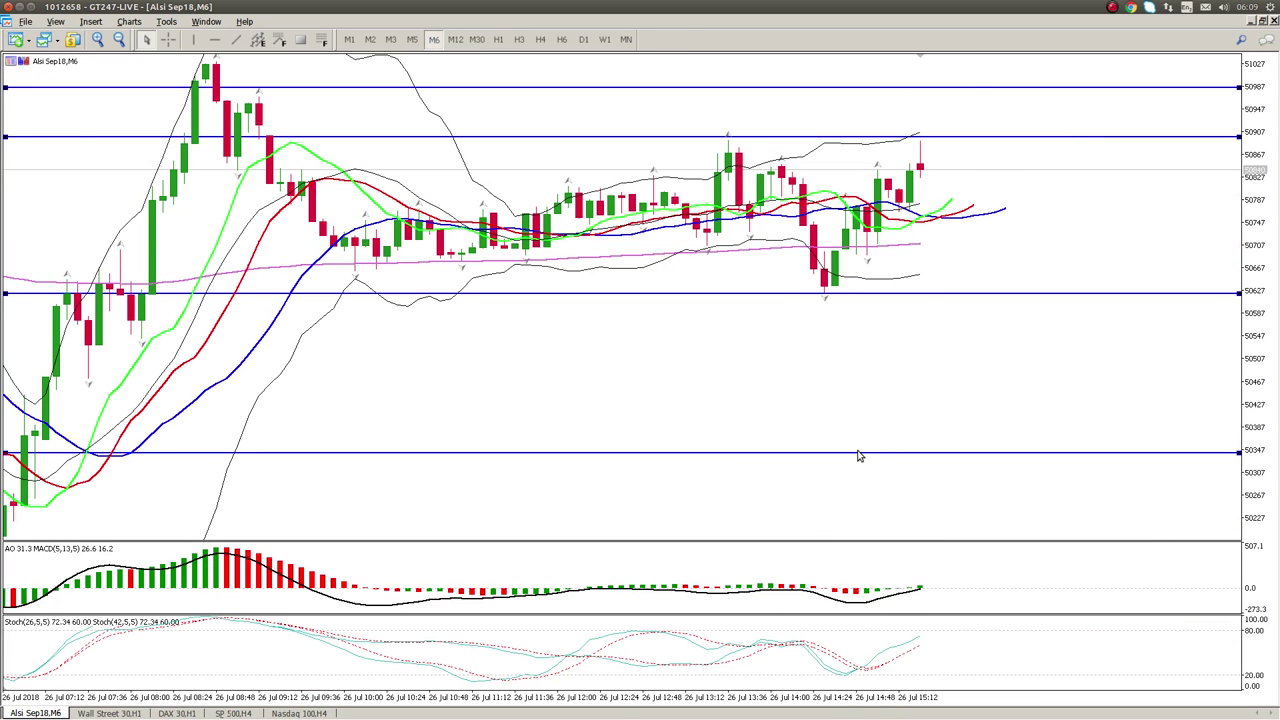
pyautogui.moveTo(832, 279)
pyautogui.moveTo(863, 230)
pyautogui.click(455, 40)
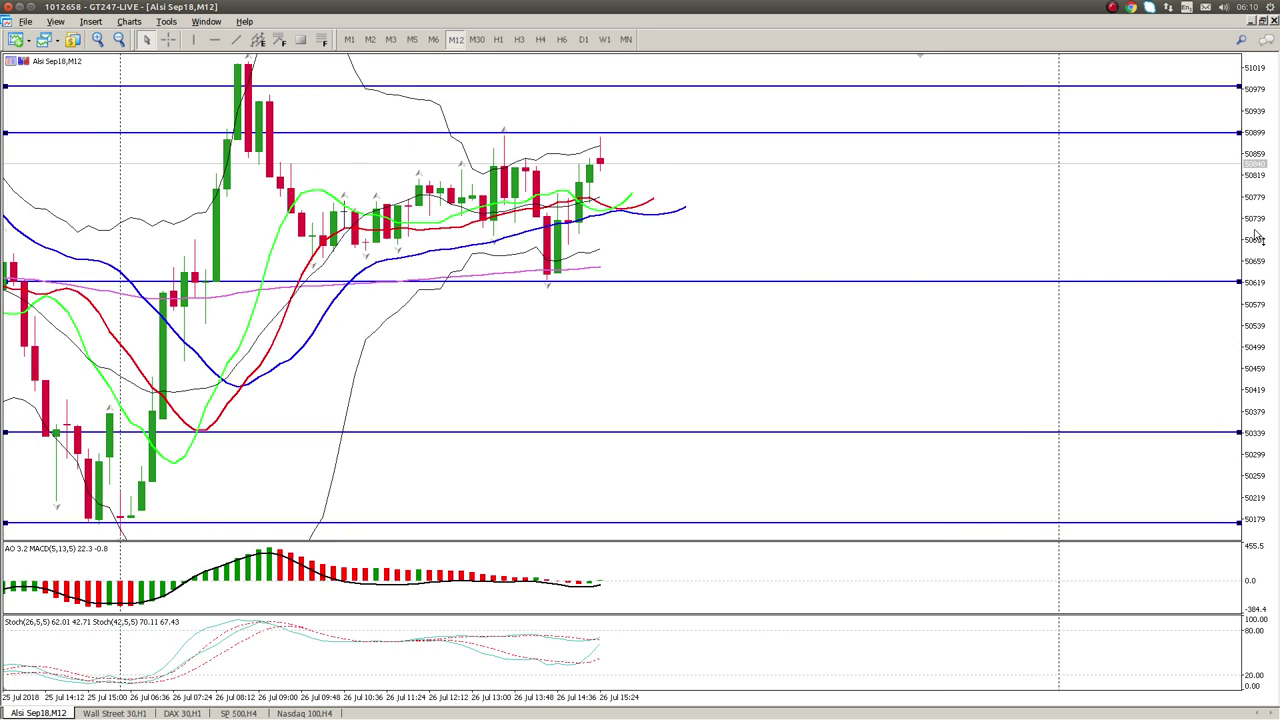
# Move the horizontal line just below the 26 July morning high up to that peak, about 51,029.
pyautogui.moveTo(1258, 238); pyautogui.dragTo(1256, 263)
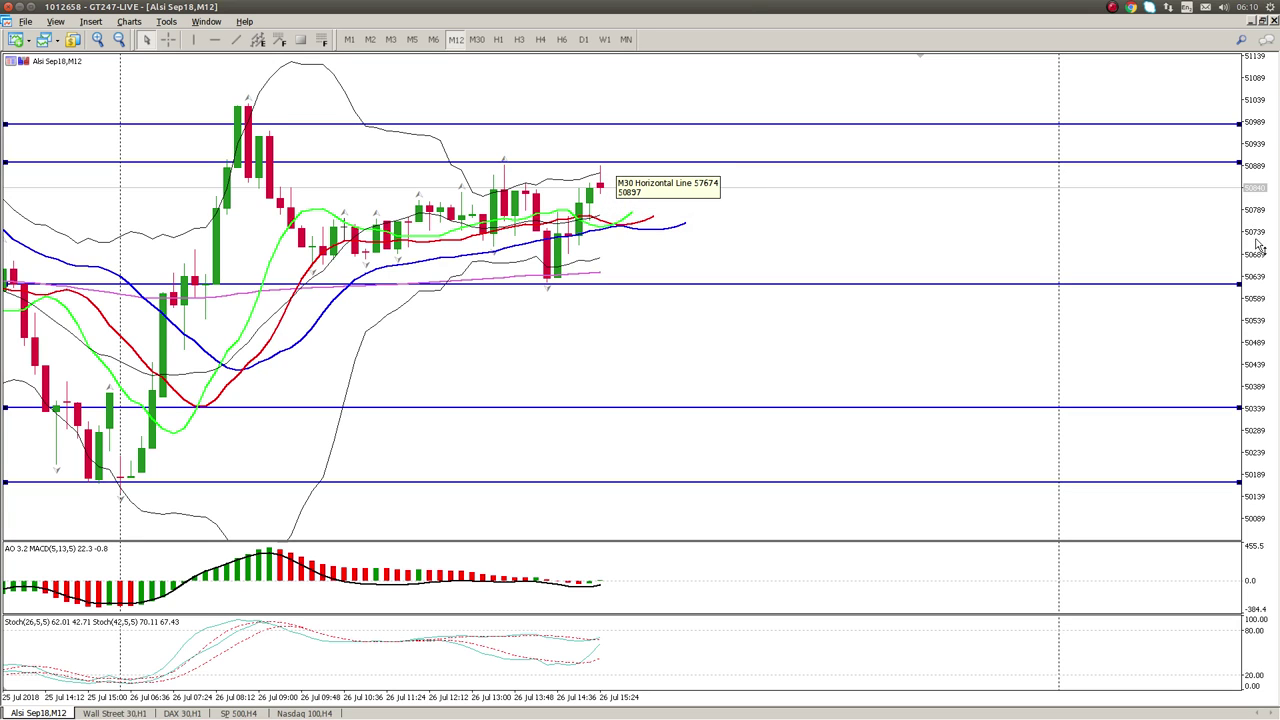
pyautogui.moveTo(1259, 240); pyautogui.dragTo(1261, 263)
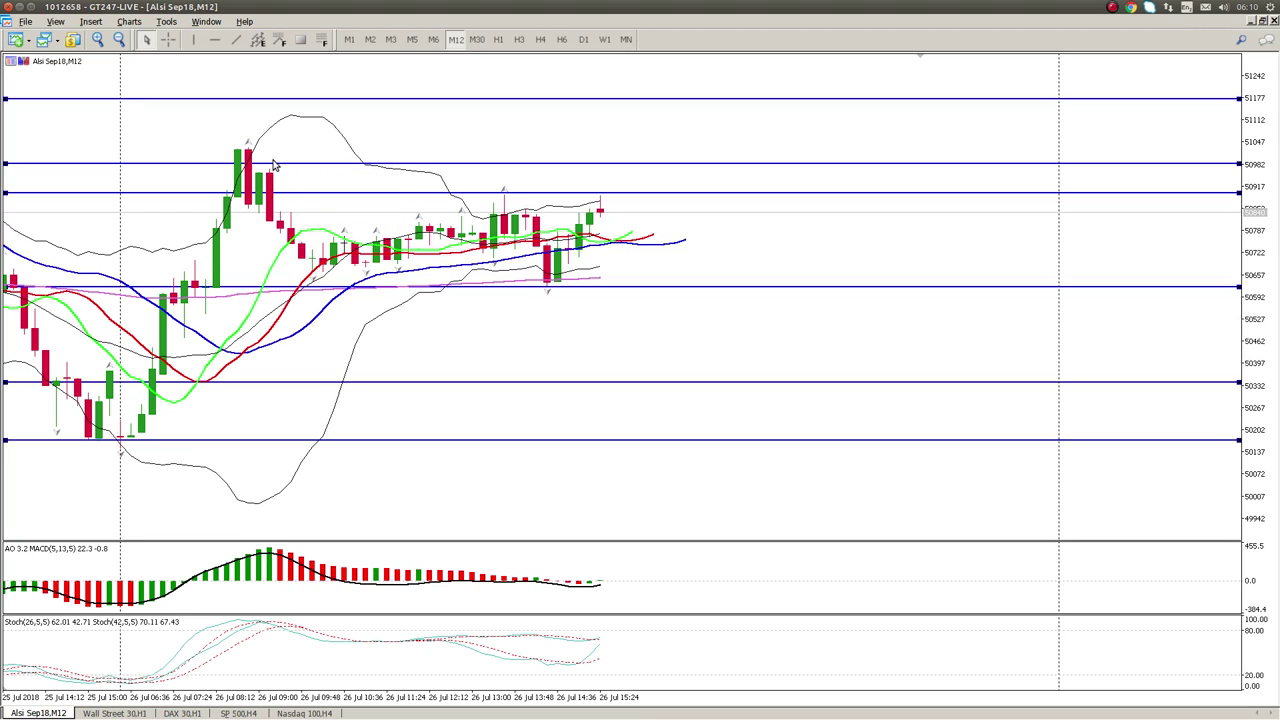
pyautogui.moveTo(279, 164); pyautogui.dragTo(274, 153)
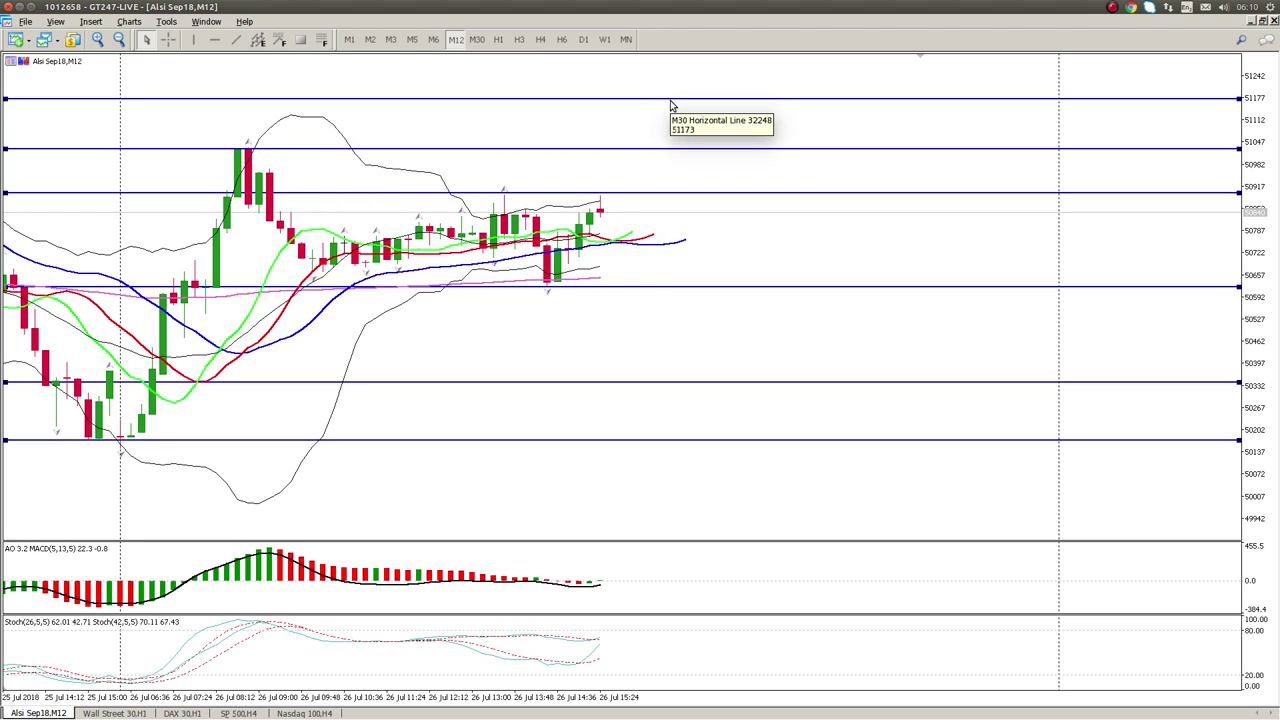
# Add a horizontal support line beneath the 19 July lows on the M12 chart, at about 49,802.
pyautogui.moveTo(1266, 225); pyautogui.dragTo(1253, 260)
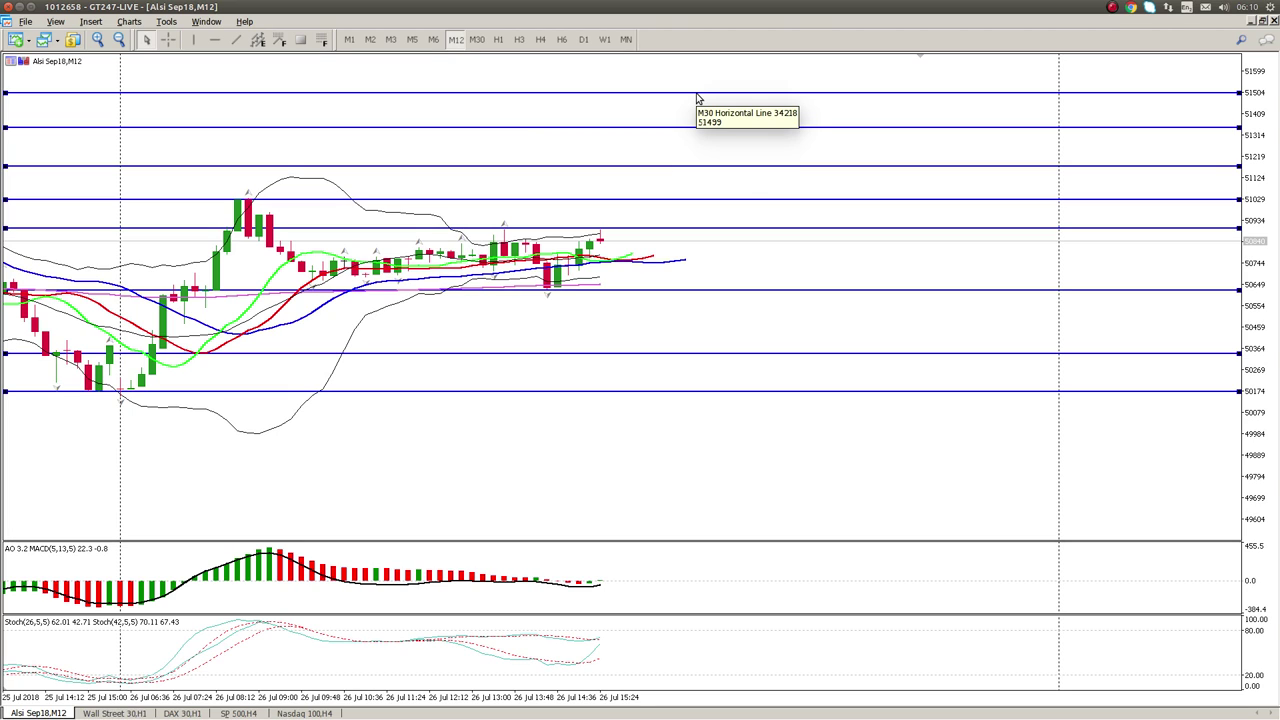
pyautogui.moveTo(1274, 177); pyautogui.dragTo(1276, 203)
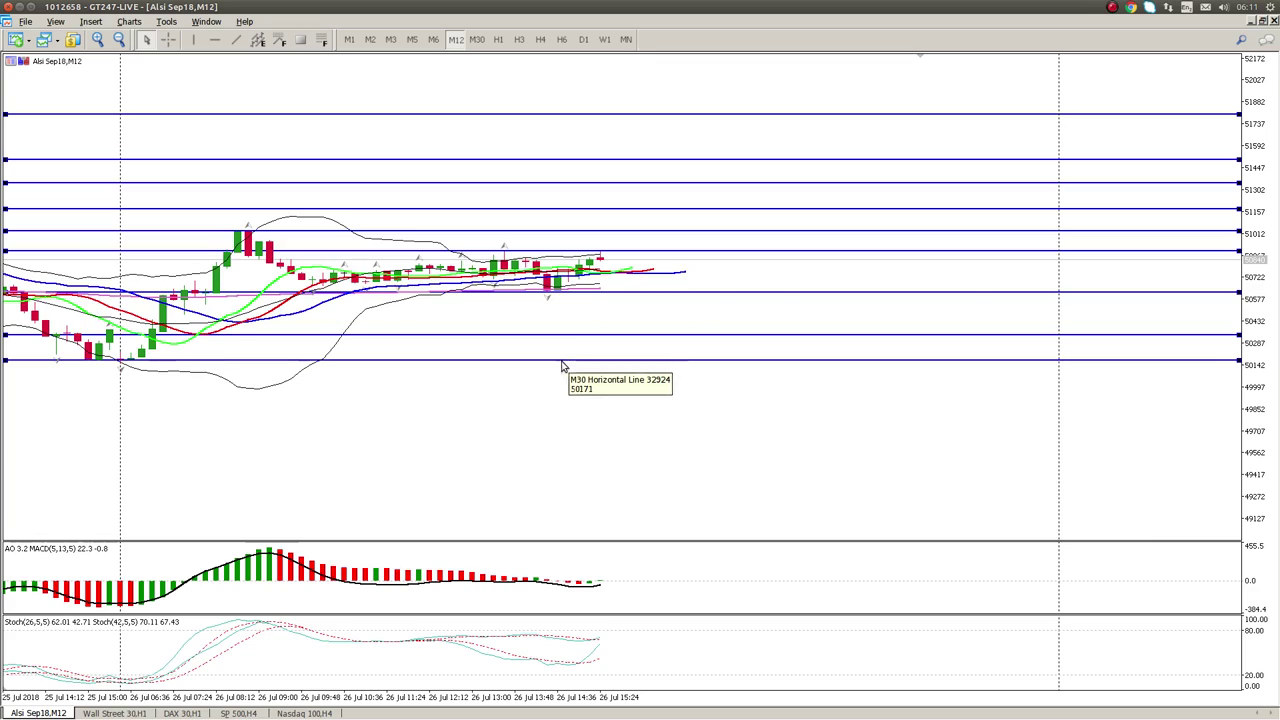
pyautogui.scroll(-10, 565, 366)
pyautogui.scroll(-10, 562, 366)
pyautogui.scroll(-10, 562, 366)
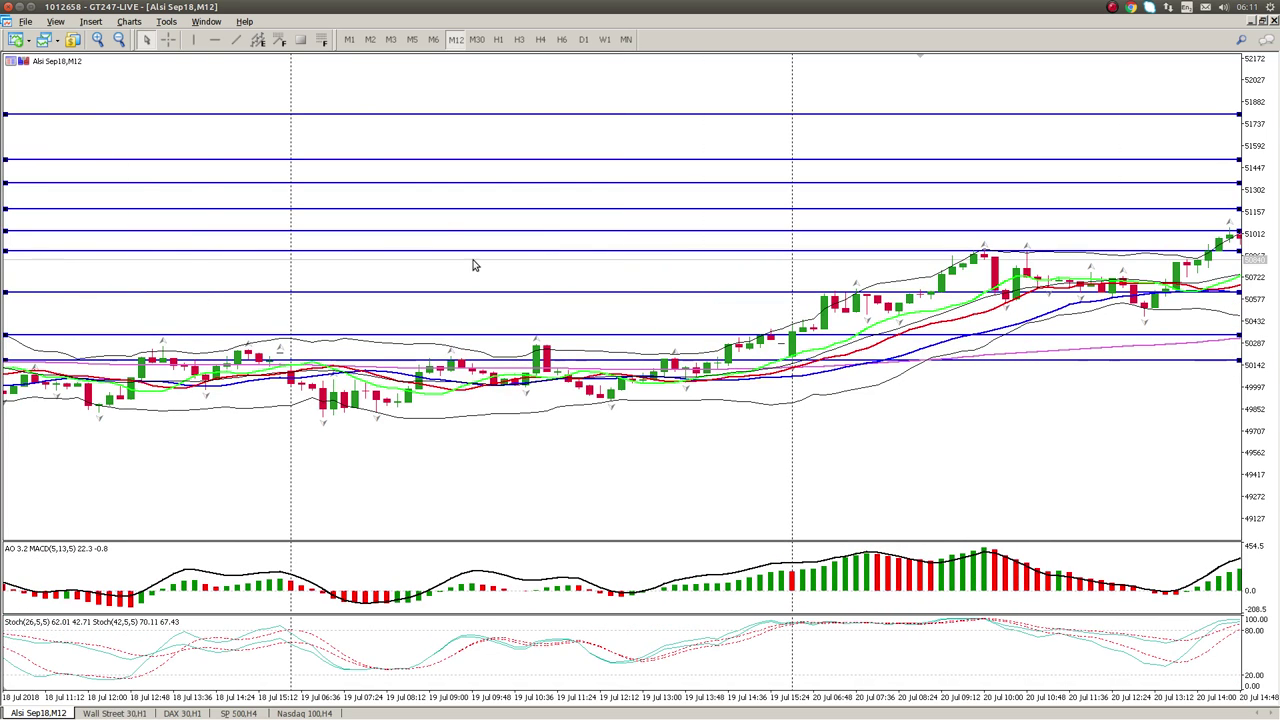
pyautogui.click(214, 39)
pyautogui.click(401, 428)
pyautogui.moveTo(401, 428); pyautogui.dragTo(407, 417)
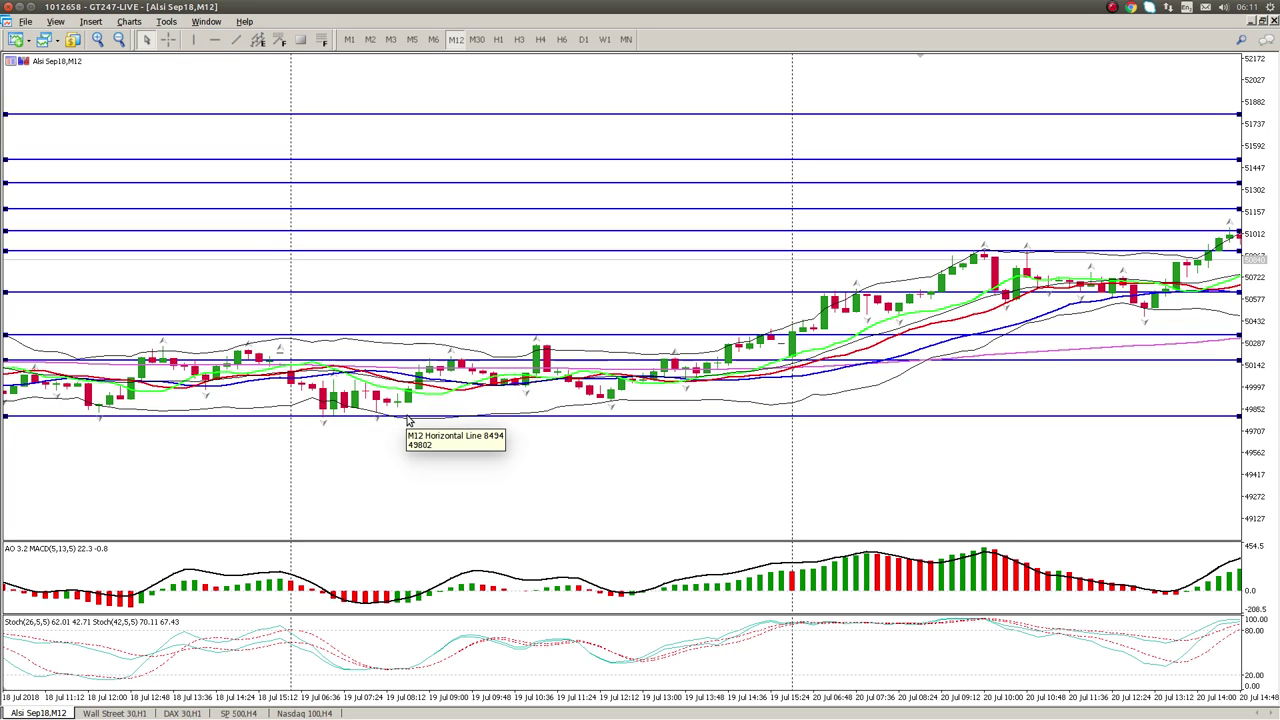
pyautogui.scroll(-10, 407, 421)
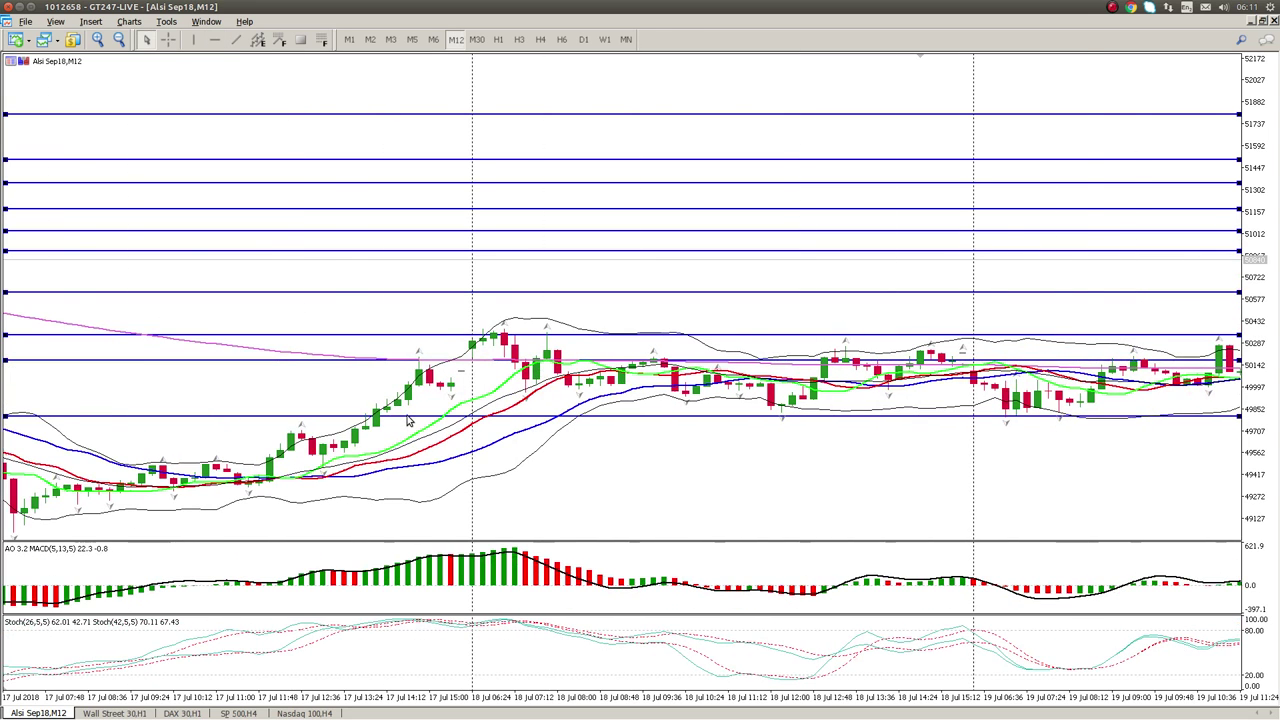
# Review the latest price action against the horizontal levels on the M12, M6, M30, H1 and H4 timeframes.
pyautogui.scroll(15, 407, 421)
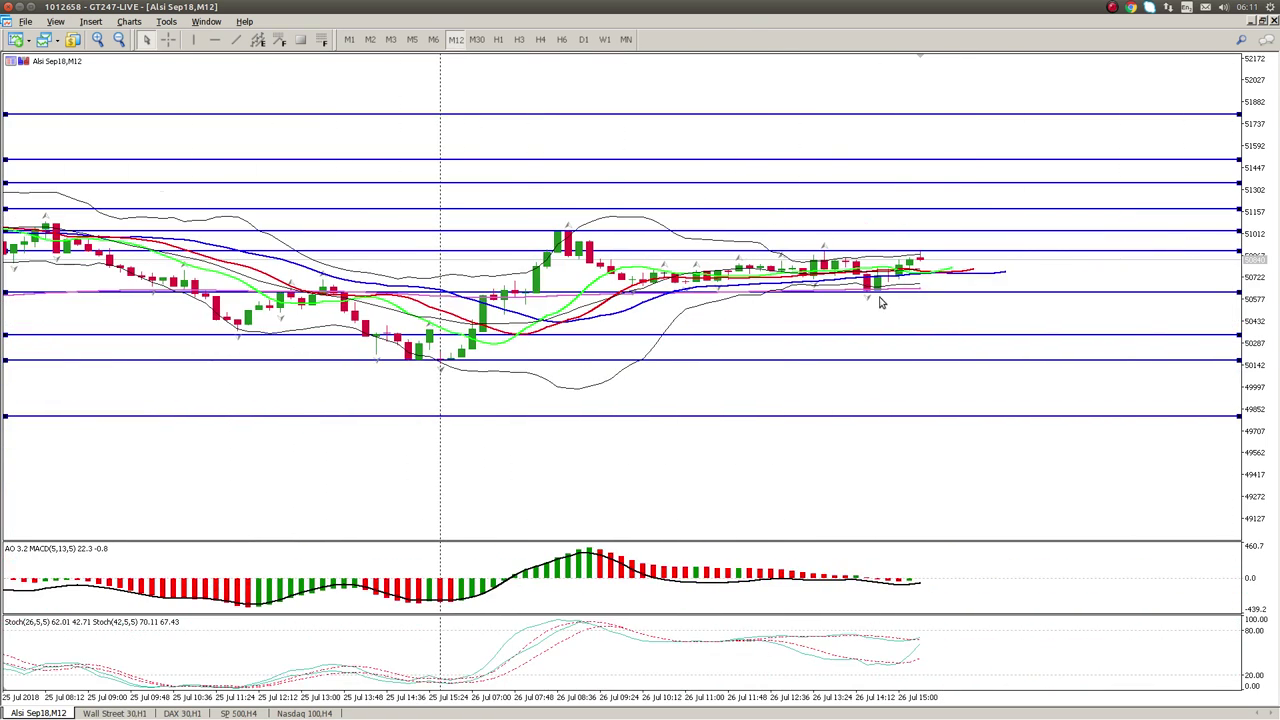
pyautogui.click(433, 39)
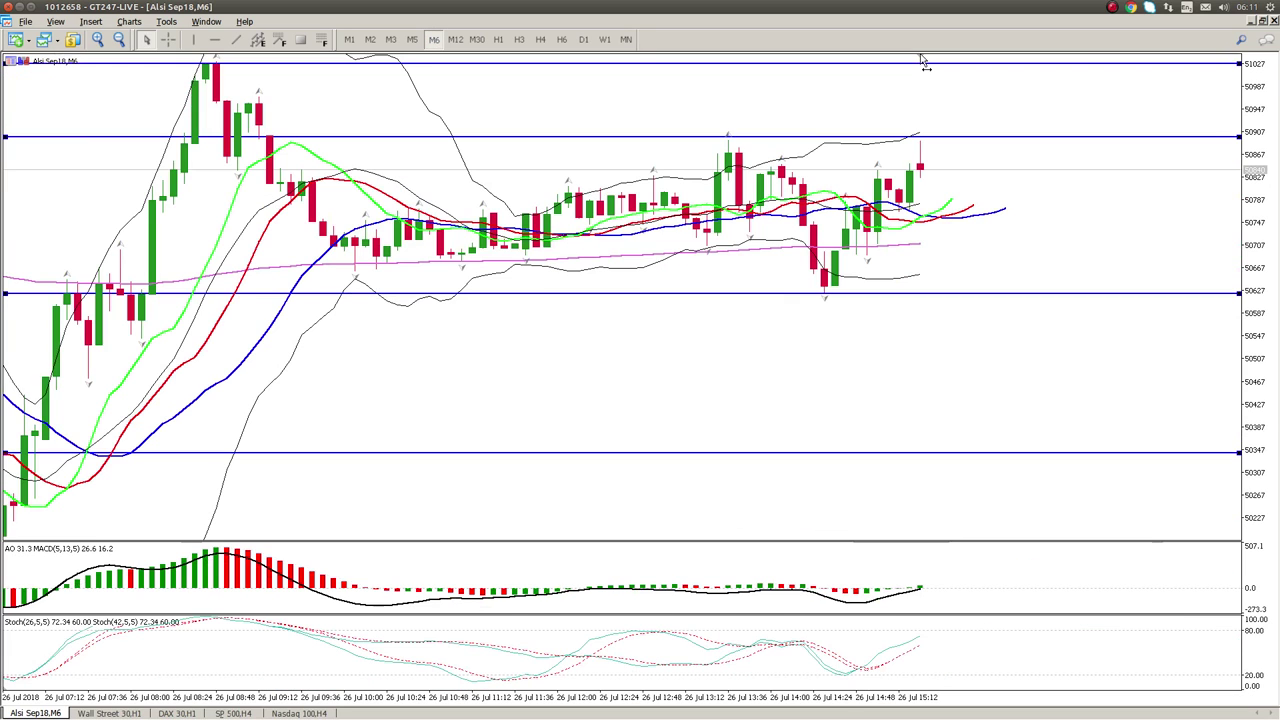
pyautogui.click(477, 39)
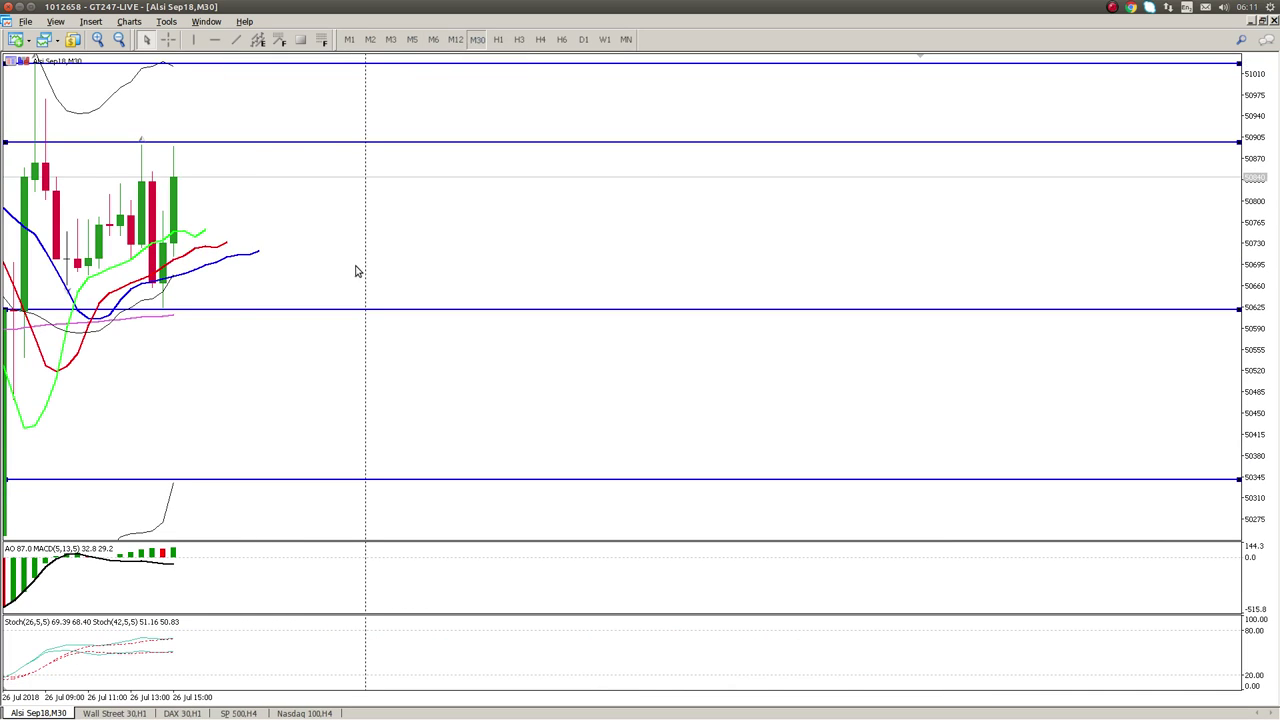
pyautogui.click(497, 39)
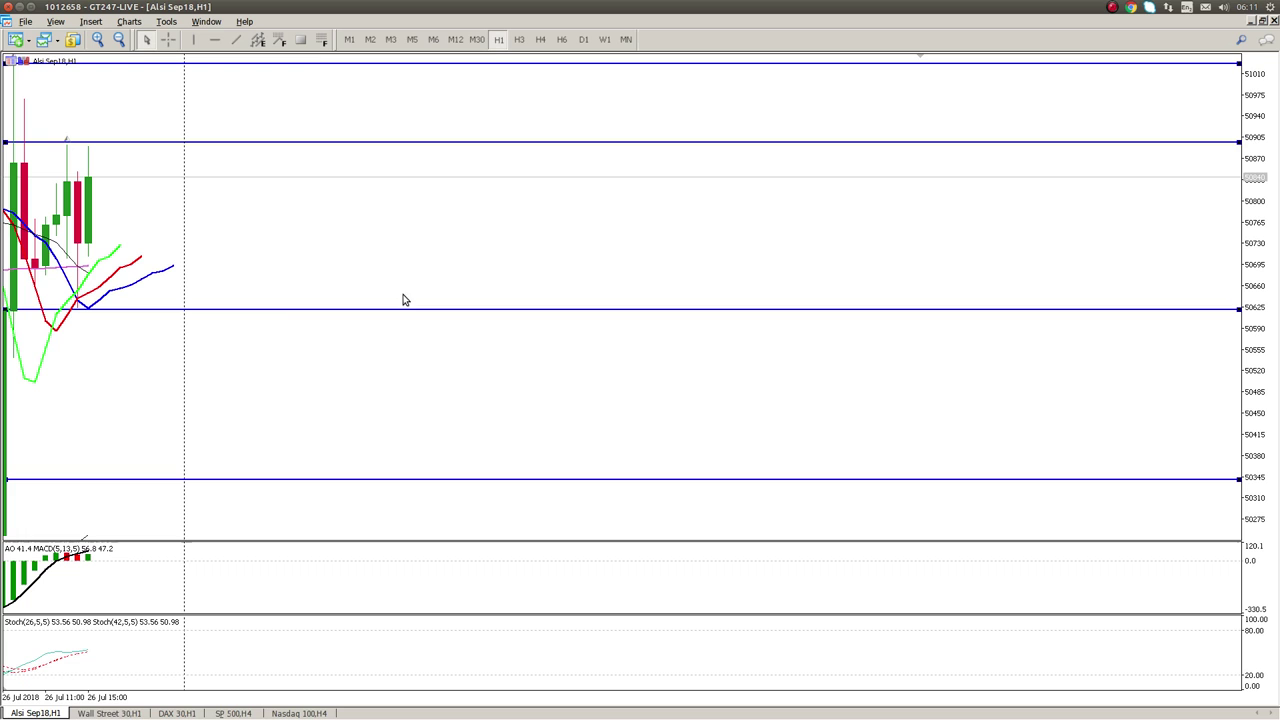
pyautogui.click(540, 40)
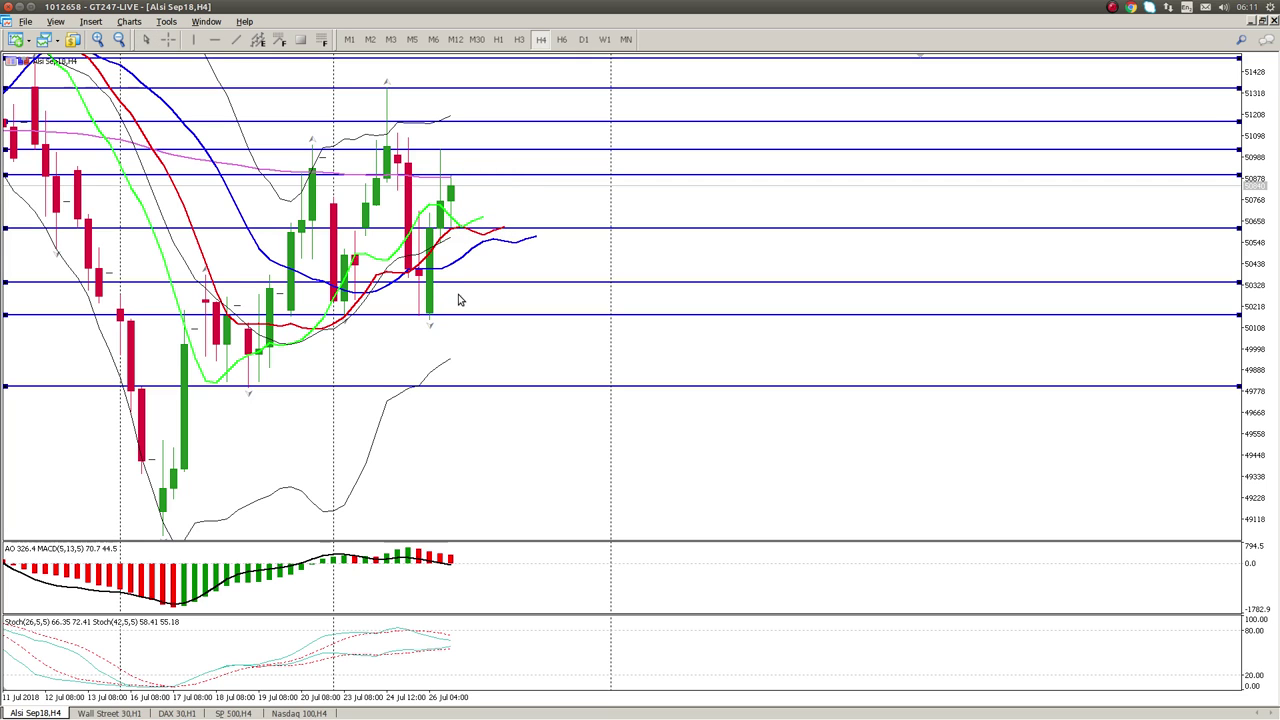
pyautogui.scroll(5, 480, 320)
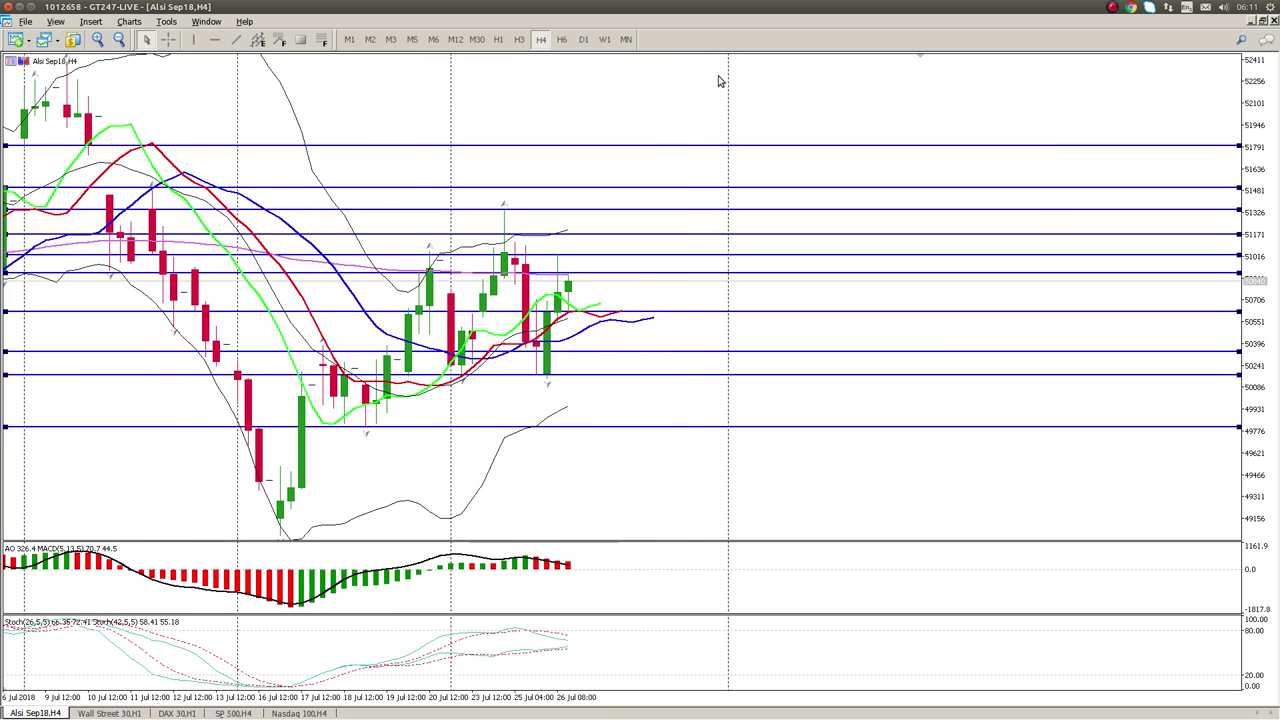
pyautogui.click(477, 39)
pyautogui.click(455, 39)
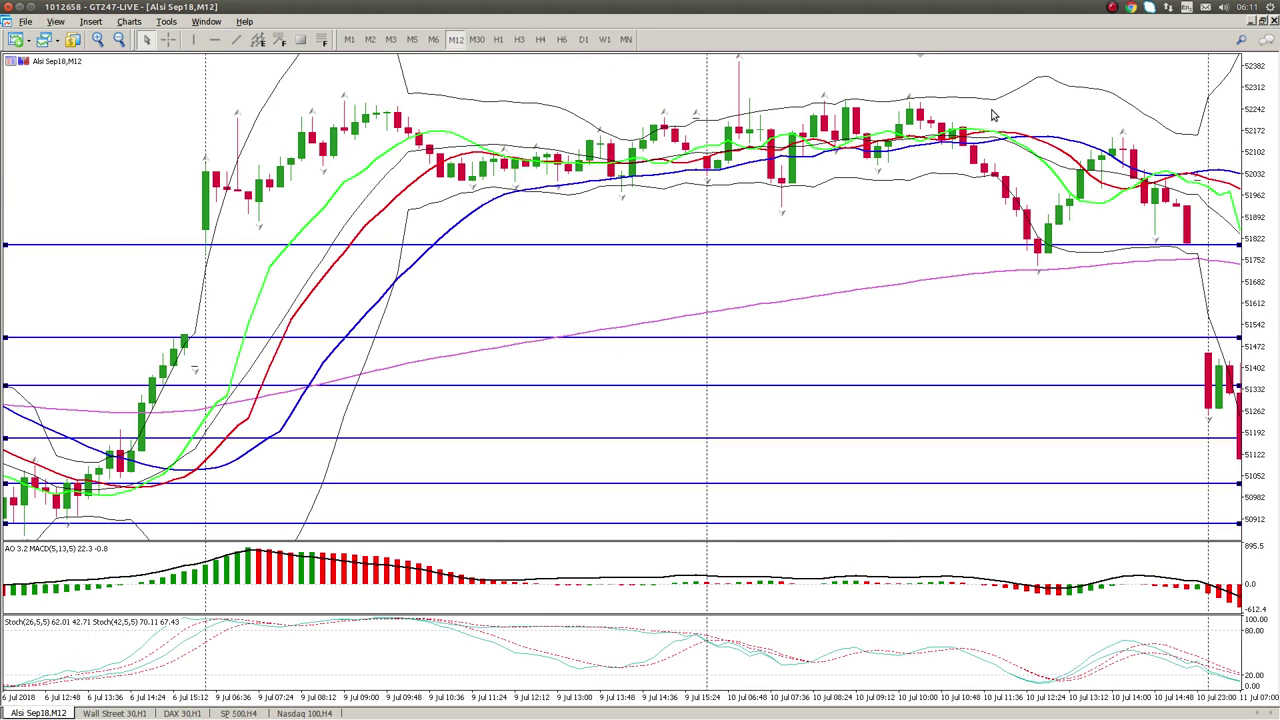
# Return to the latest 26 July candles on M12 and check the Alligator lines and the most recent candle.
pyautogui.click(922, 62)
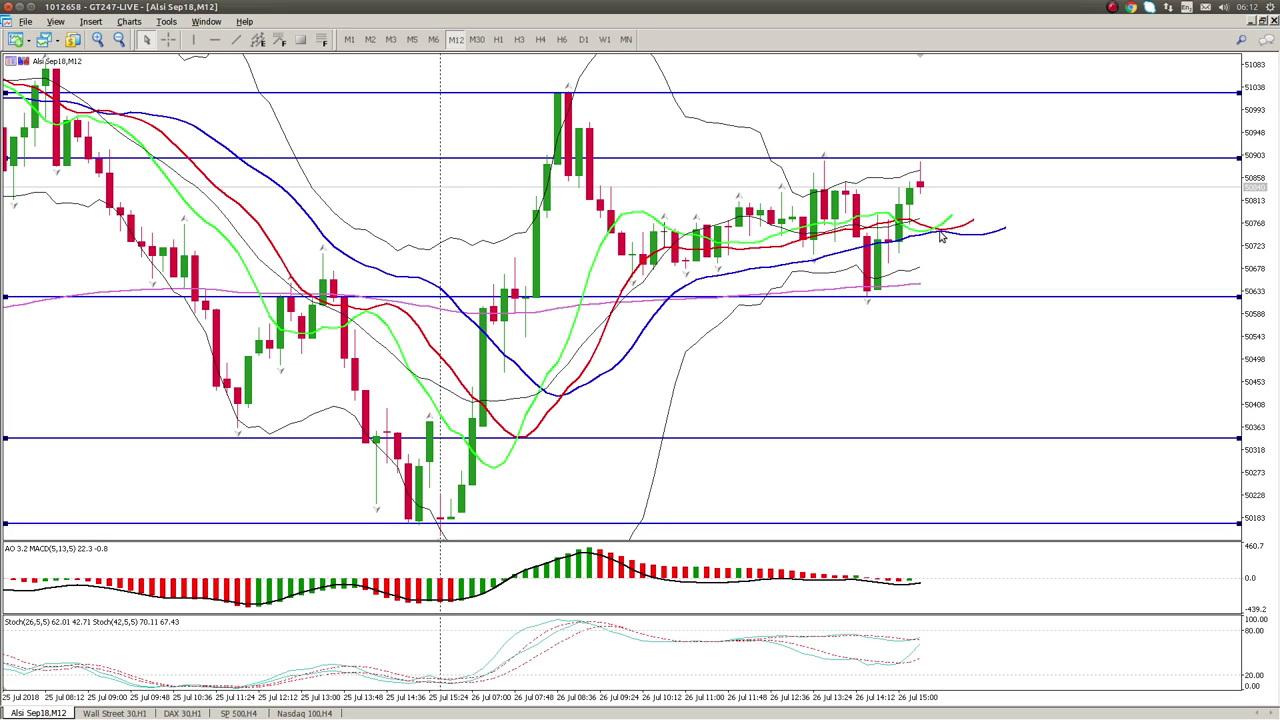
pyautogui.moveTo(952, 226)
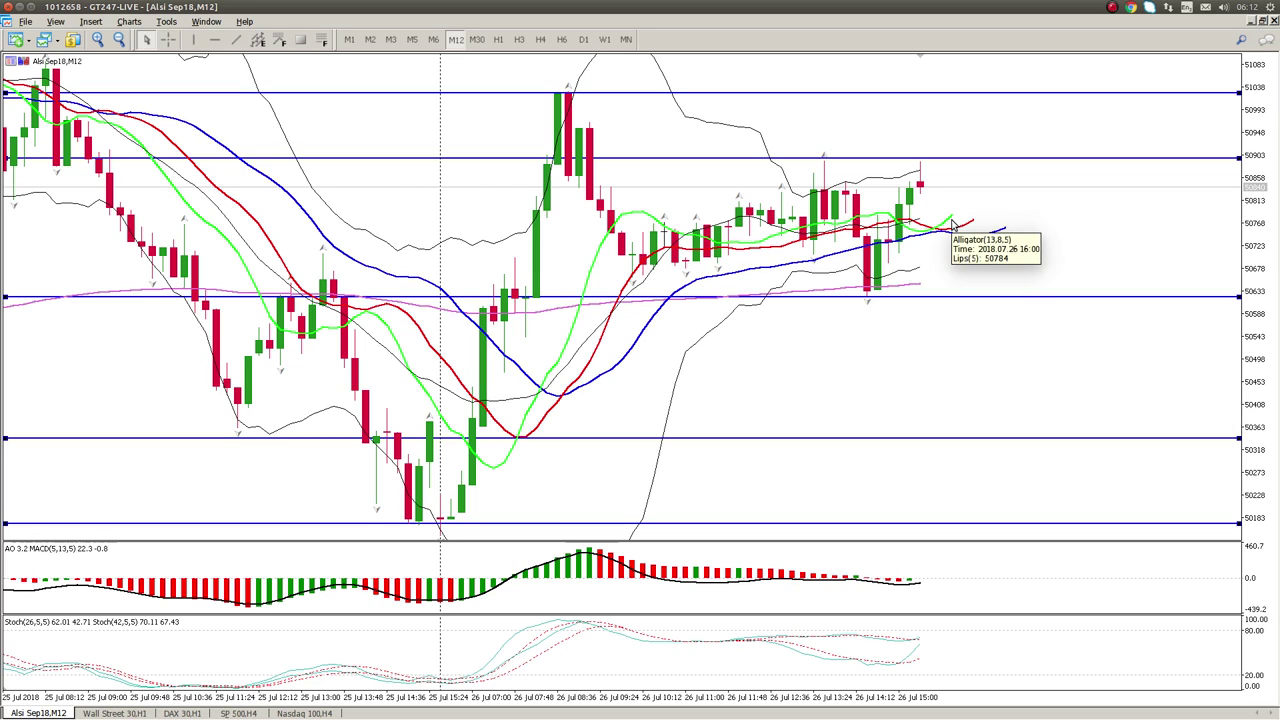
pyautogui.moveTo(924, 190)
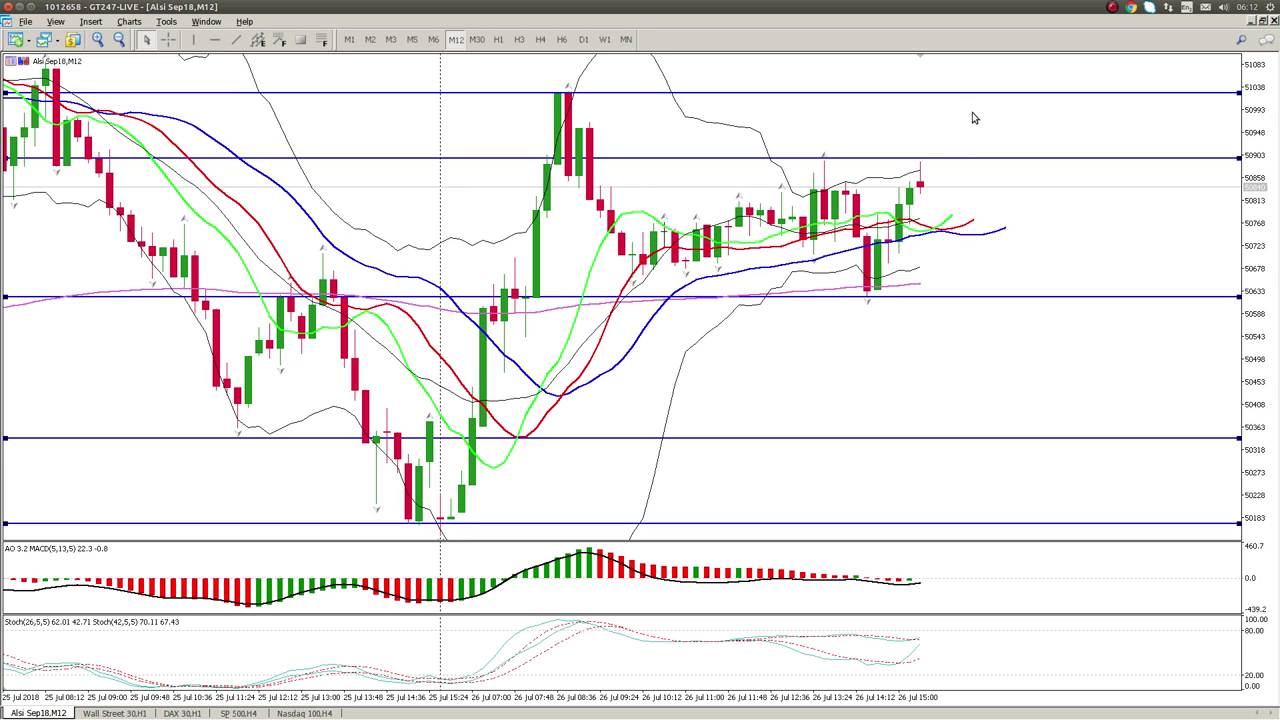
pyautogui.moveTo(979, 185)
pyautogui.moveTo(818, 165)
# Measure the distance from the latest 26 July high area down to the 14:24 swing low with the crosshair.
pyautogui.moveTo(1270, 214); pyautogui.dragTo(1268, 252)
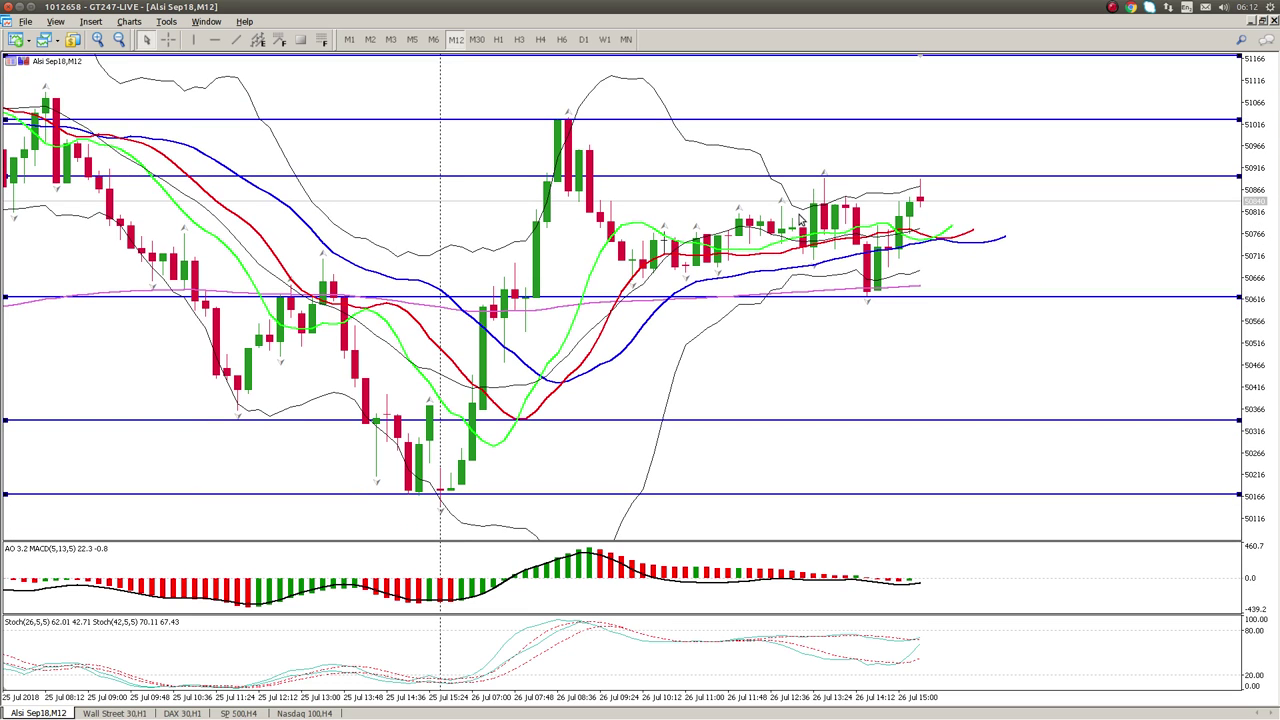
pyautogui.click(168, 39)
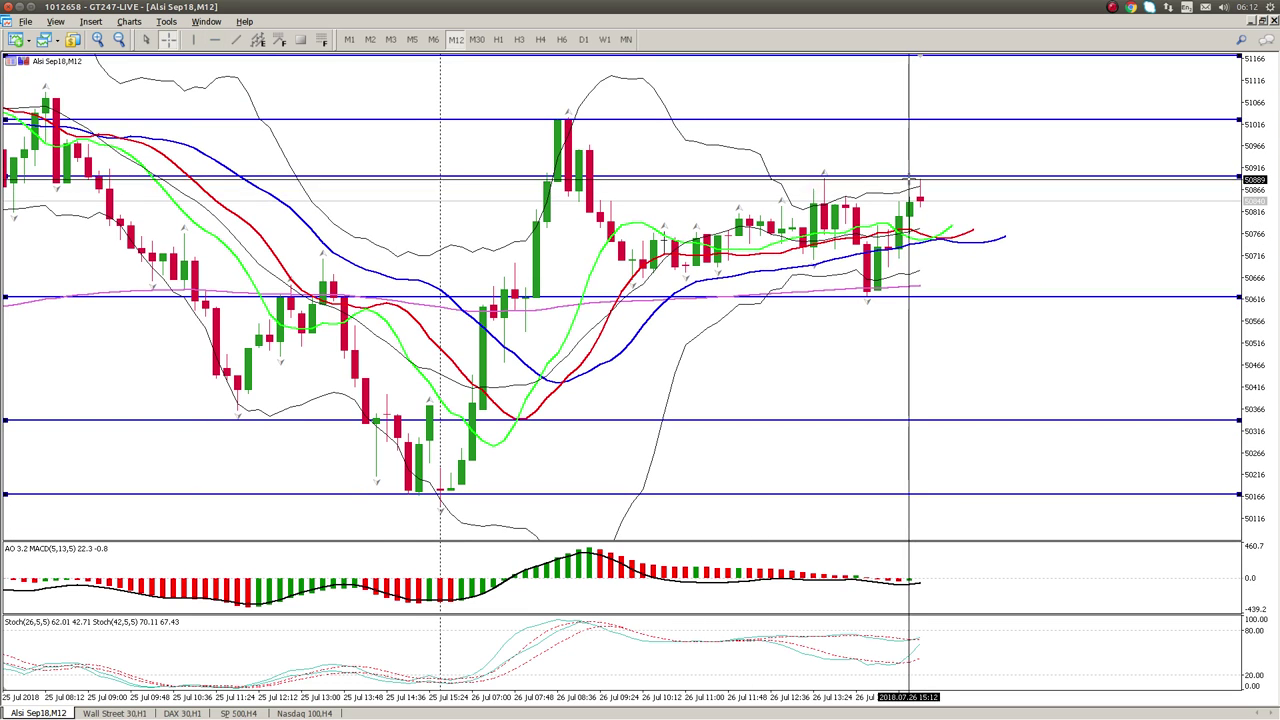
pyautogui.moveTo(913, 171); pyautogui.dragTo(867, 303)
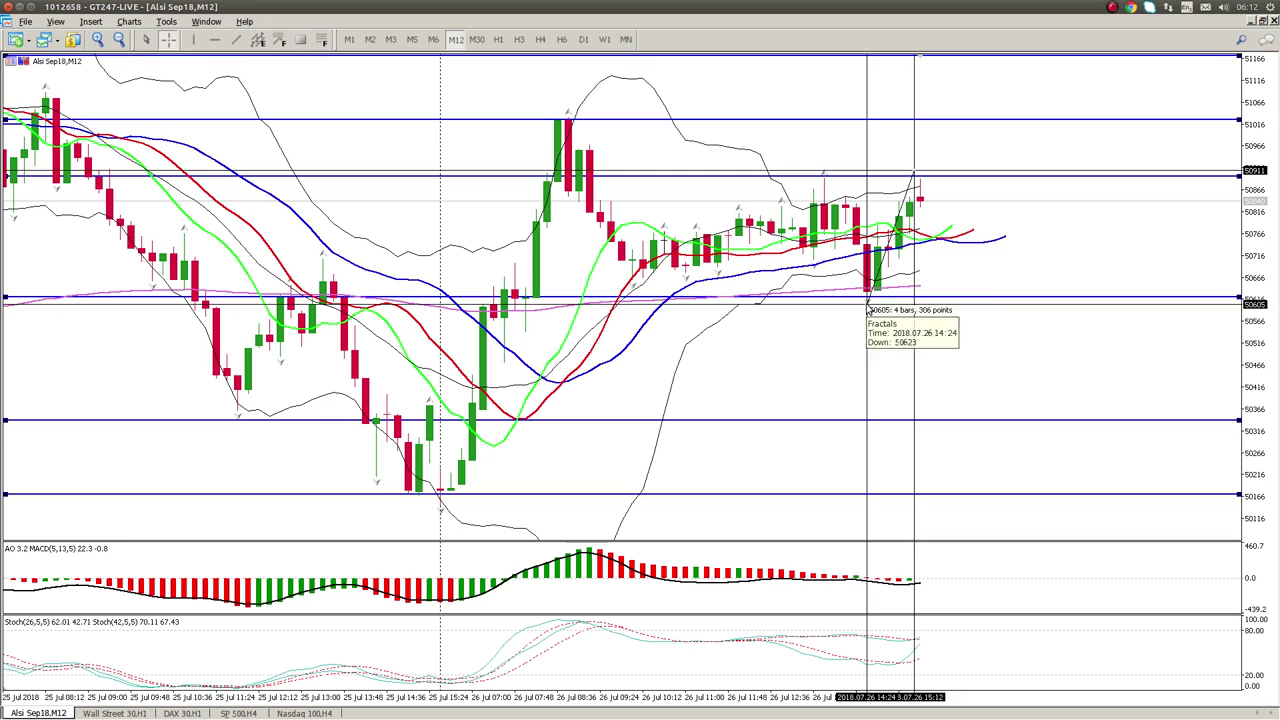
pyautogui.click(870, 301)
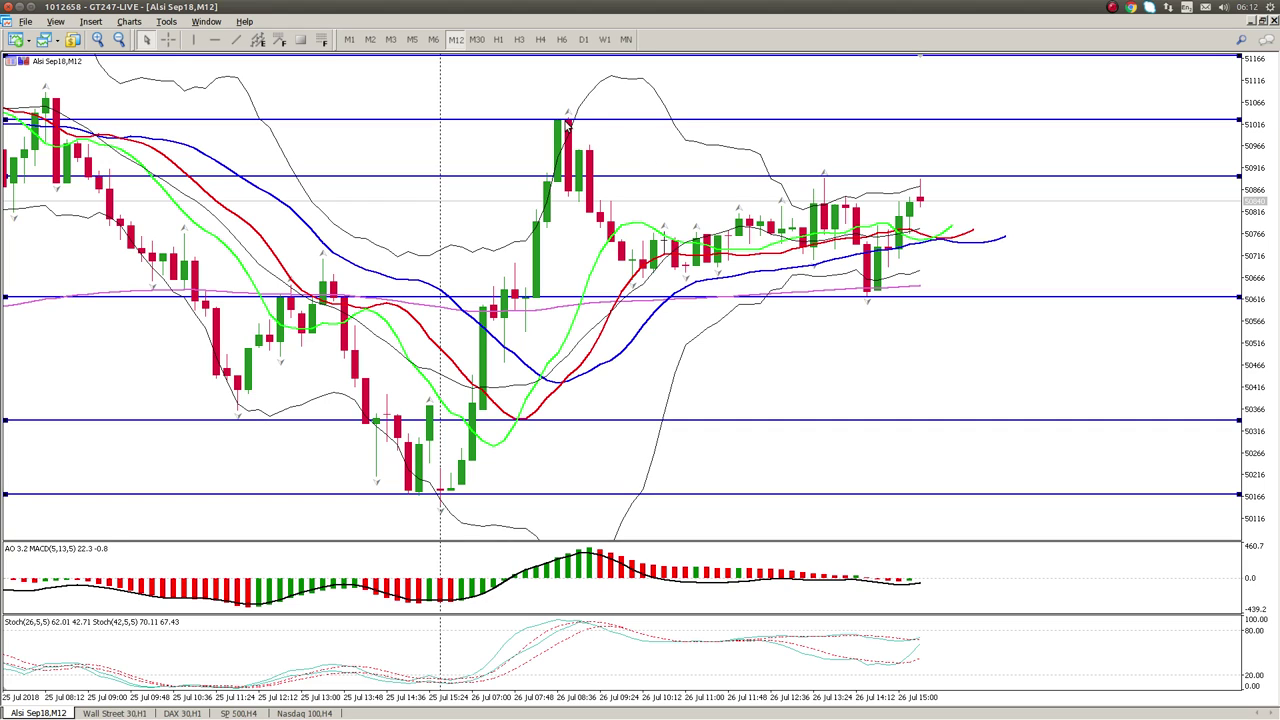
# Review the 20 to 26 July swing highs against the horizontal resistance levels on M12, ending at the latest 26 July candles.
pyautogui.scroll(5, 480, 178)
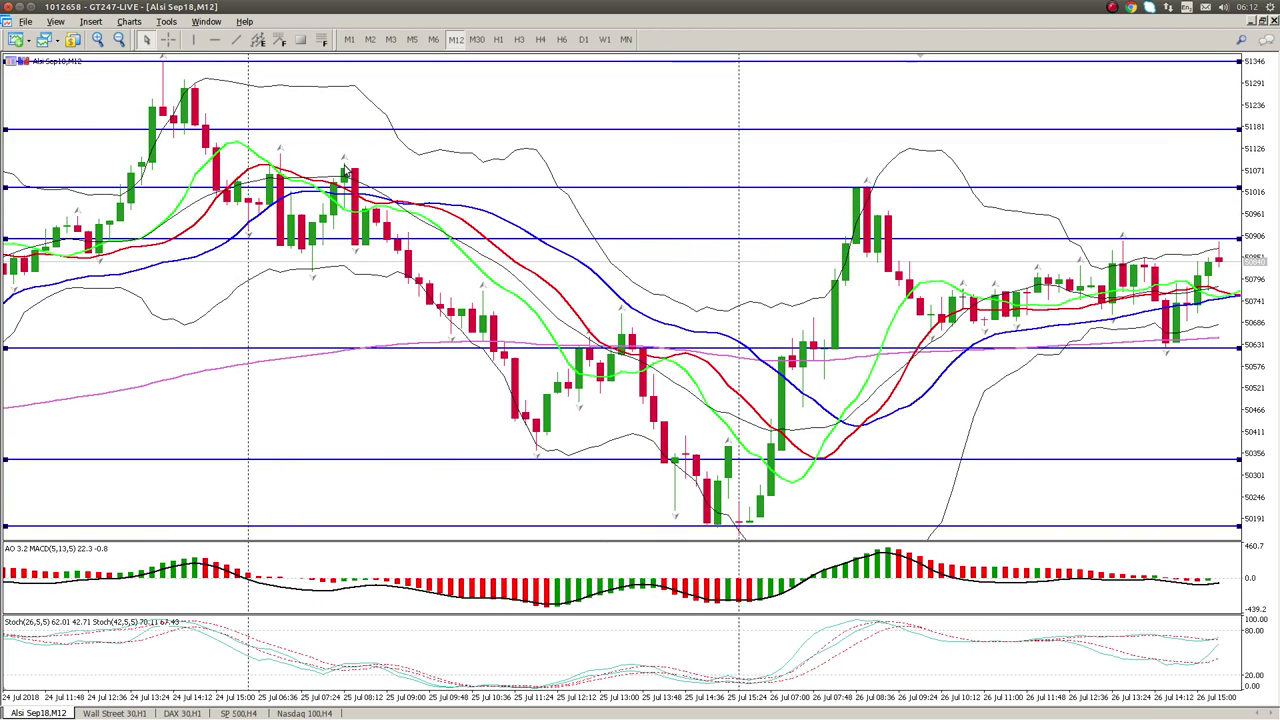
pyautogui.scroll(3, 356, 173)
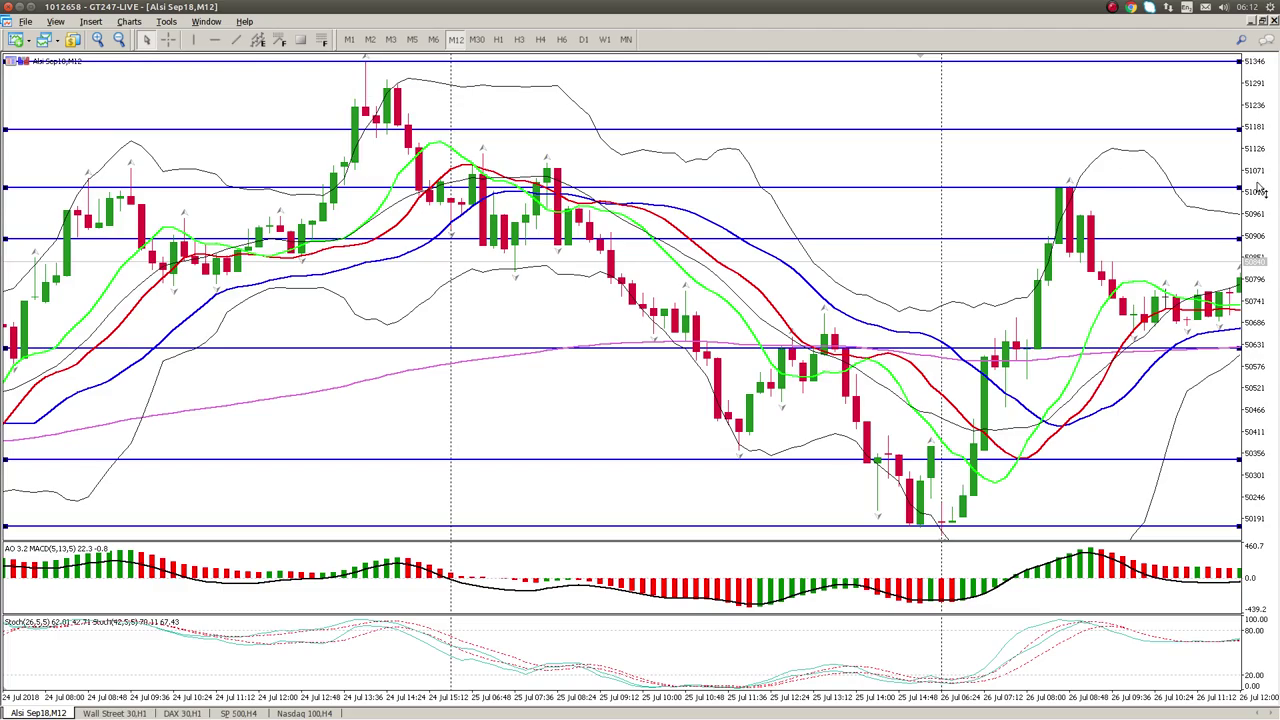
pyautogui.moveTo(1257, 184); pyautogui.dragTo(1257, 210)
pyautogui.scroll(10, 509, 192)
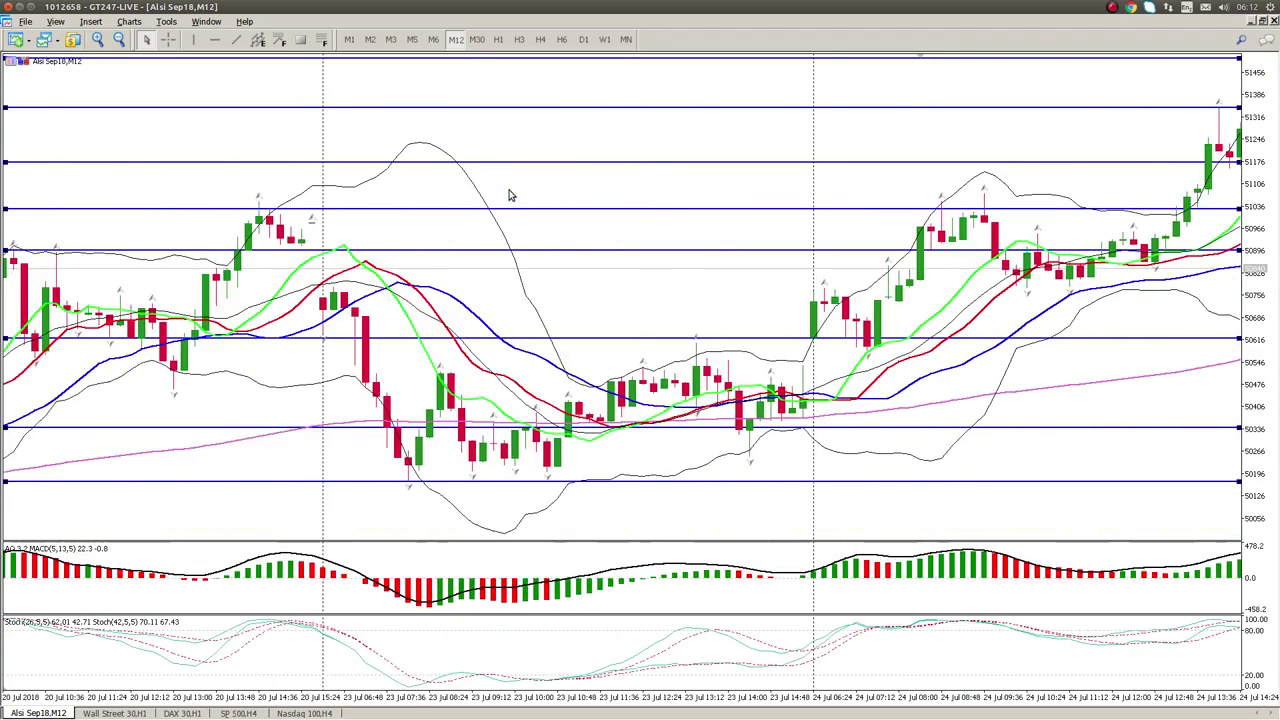
pyautogui.scroll(-10, 509, 192)
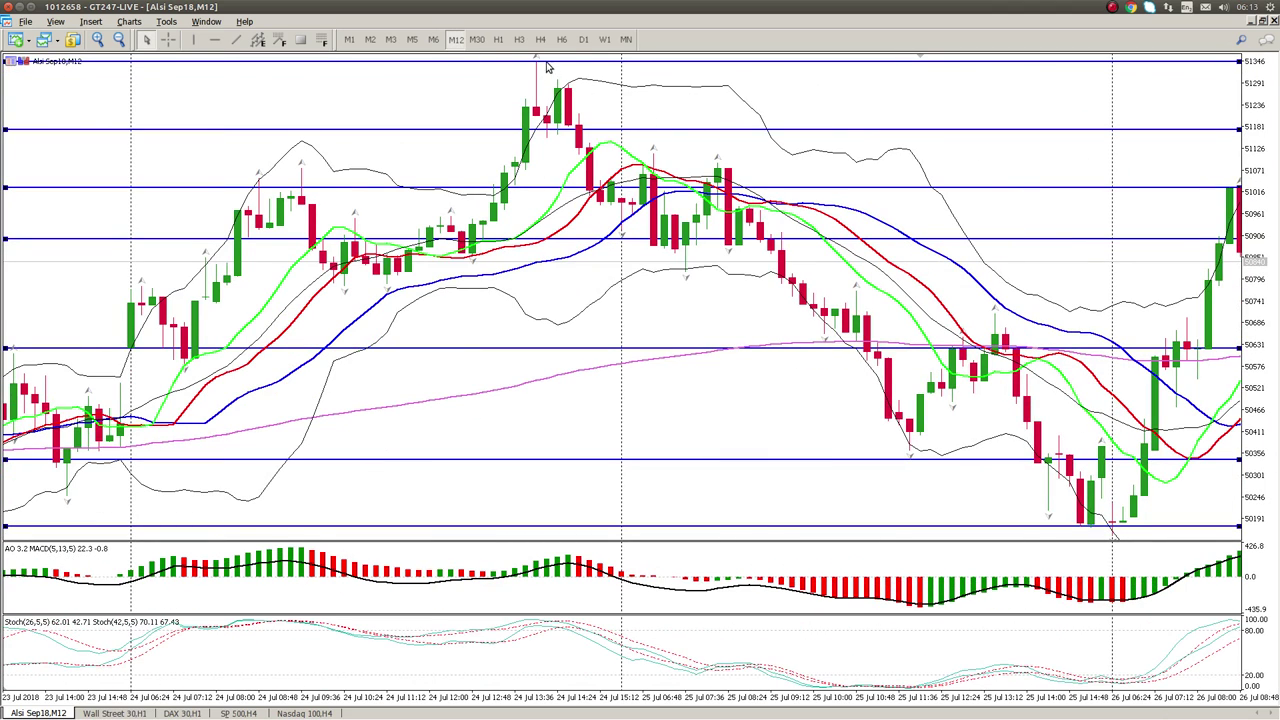
pyautogui.scroll(-15, 843, 108)
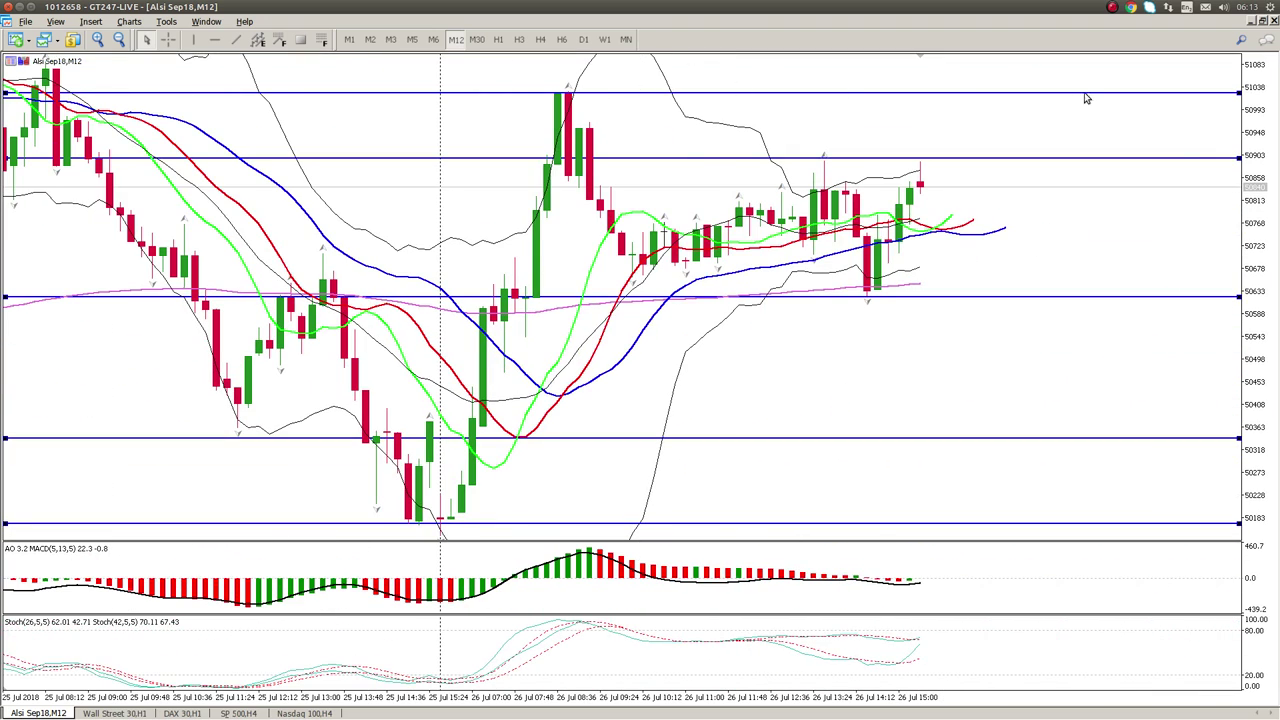
pyautogui.moveTo(1249, 192); pyautogui.dragTo(1256, 260)
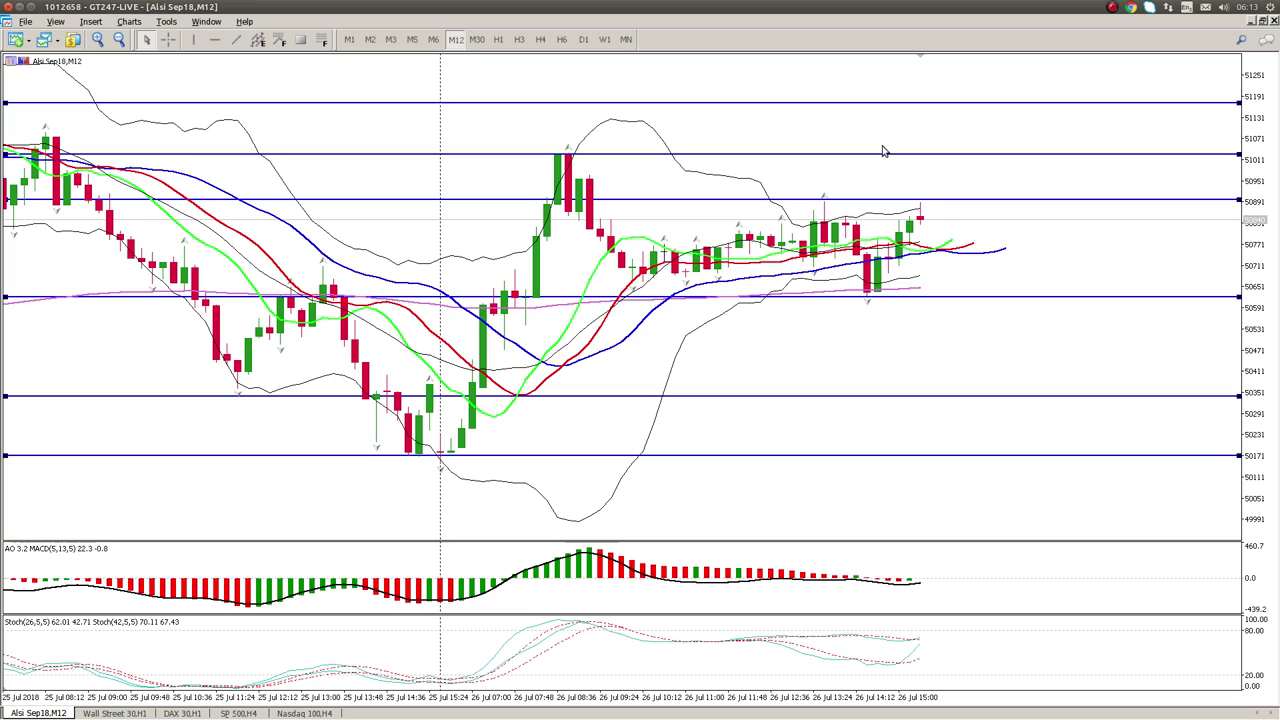
pyautogui.moveTo(819, 252)
pyautogui.moveTo(869, 247)
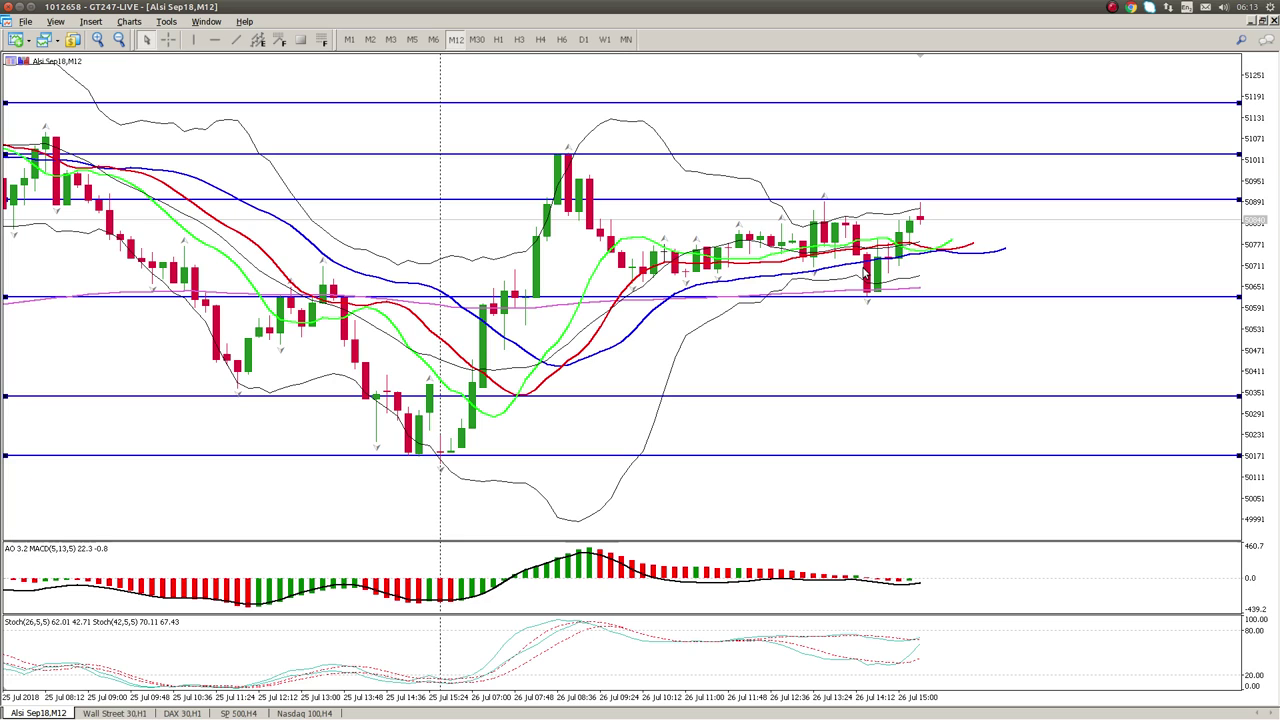